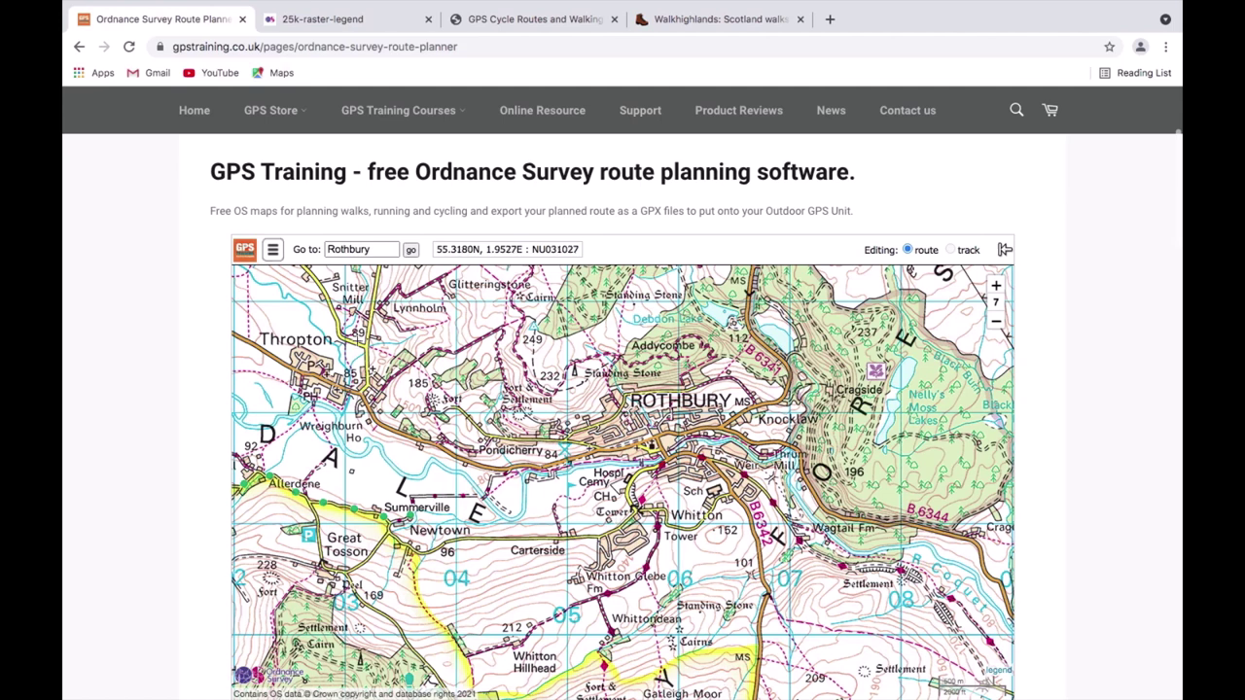
Step: Centre the map on grid reference NZ053988
{"action": "left_click_drag", "start_coordinate": [379, 250], "coordinate": [327, 249]}
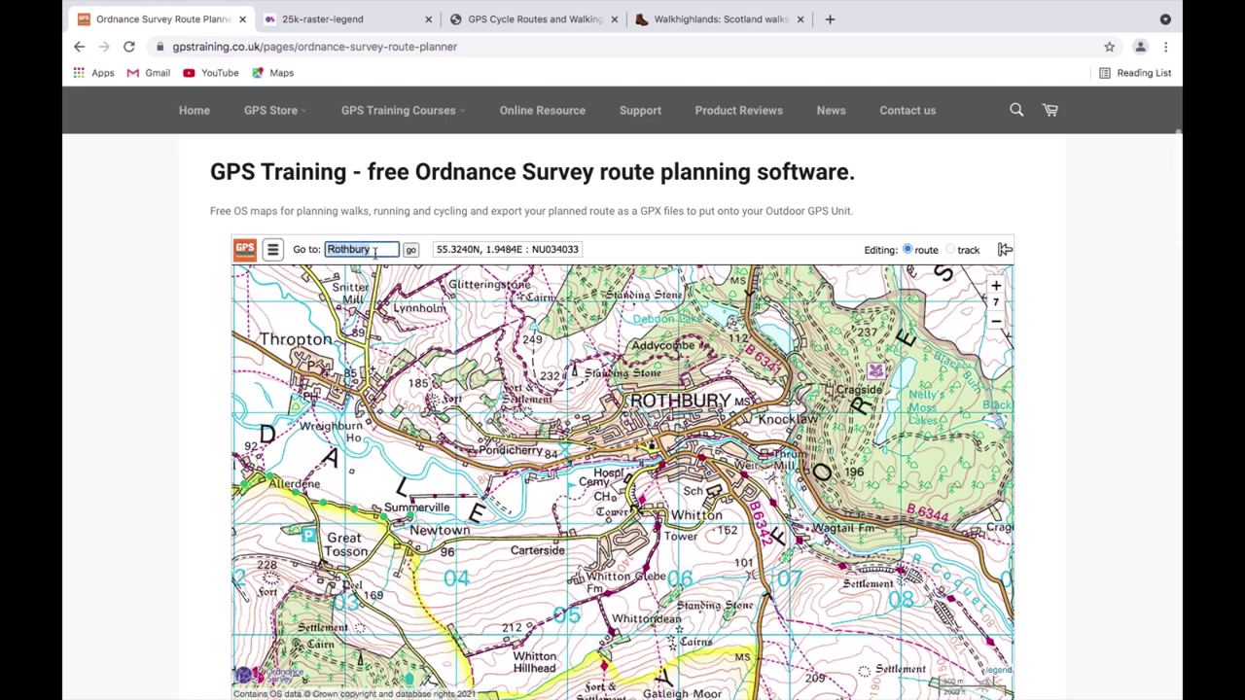
{"action": "key", "text": "BackSpace"}
{"action": "type", "text": "NZ053"}
{"action": "type", "text": "988"}
{"action": "left_click", "coordinate": [411, 251]}
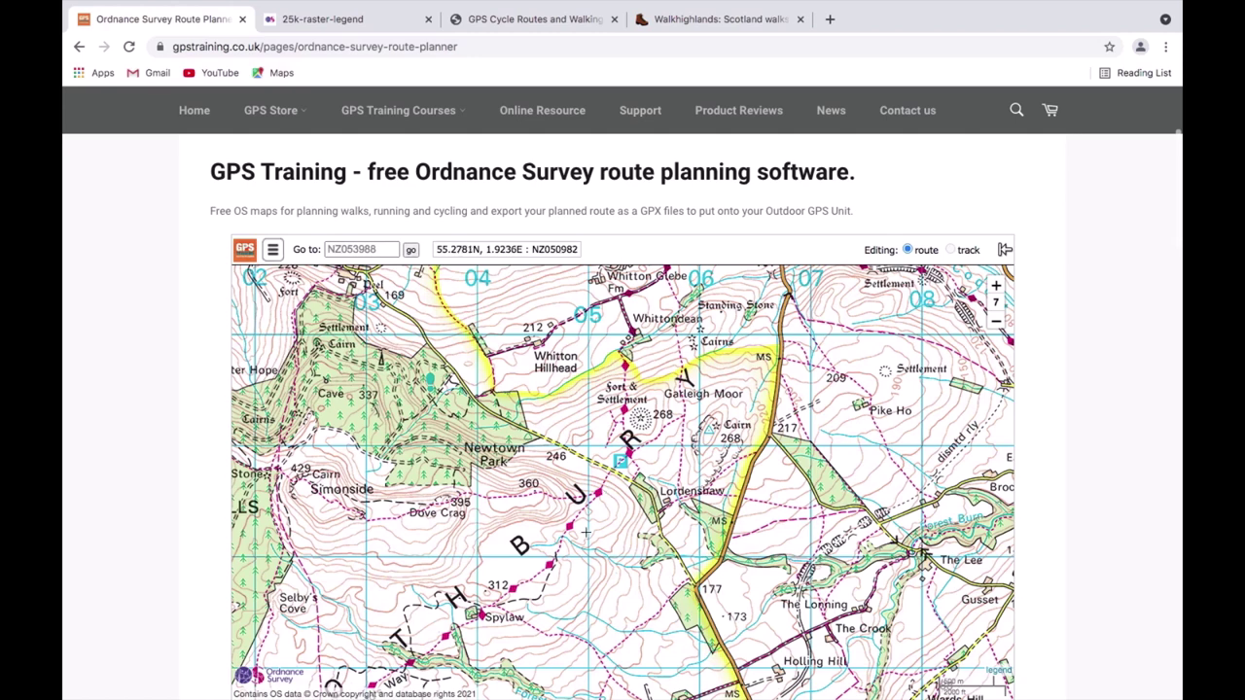
Step: Examine the terrain and paths around Simonside and Newtown Park, using map zoom level 8, as far as the car park near Lordenshaw
{"action": "left_click_drag", "start_coordinate": [582, 531], "coordinate": [709, 486]}
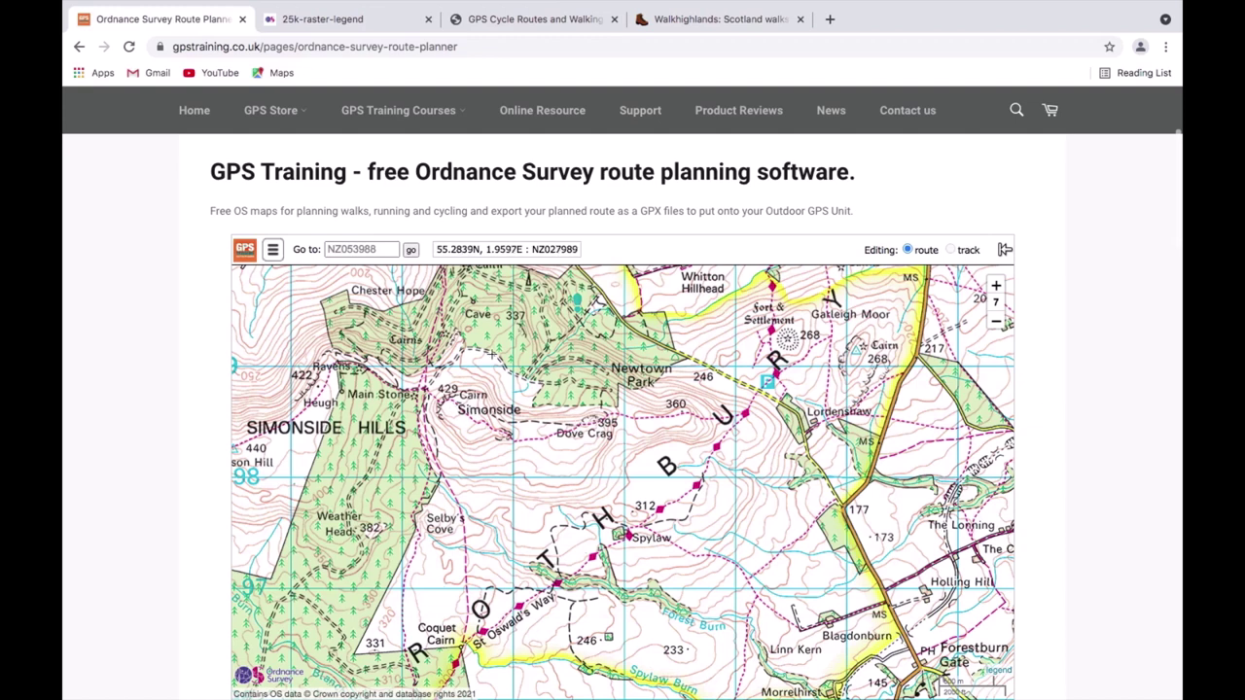
{"action": "left_click_drag", "start_coordinate": [490, 377], "coordinate": [478, 468]}
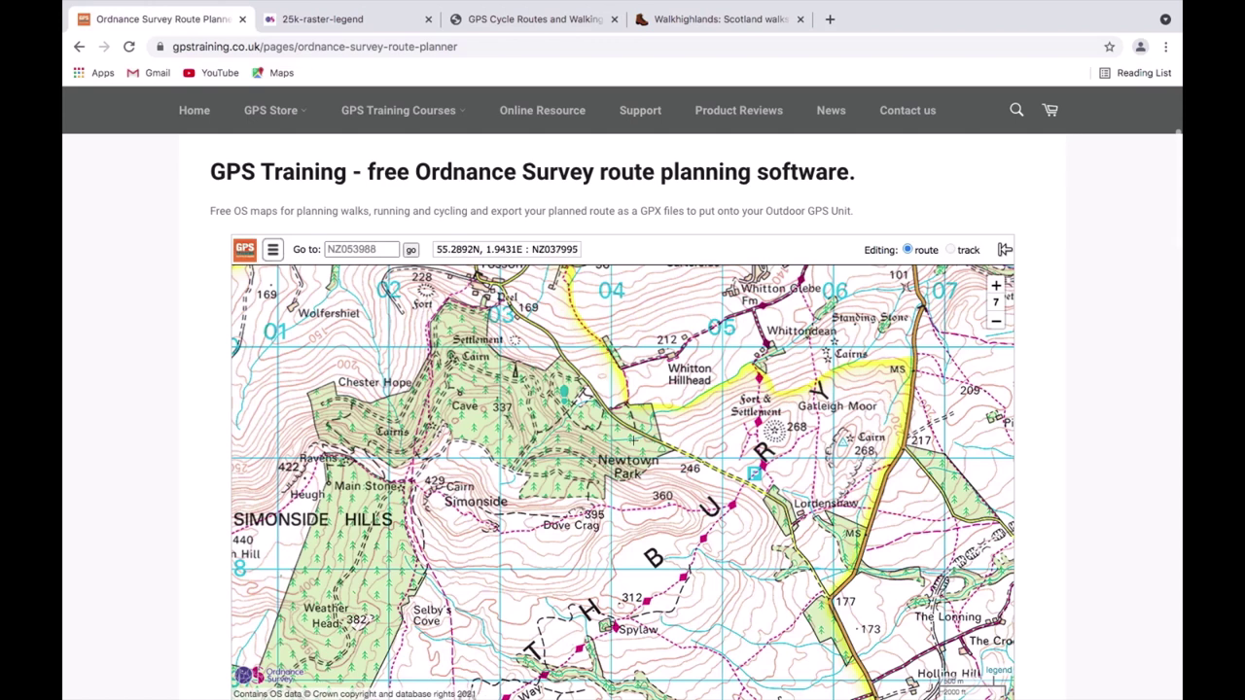
{"action": "left_click_drag", "start_coordinate": [628, 498], "coordinate": [711, 473]}
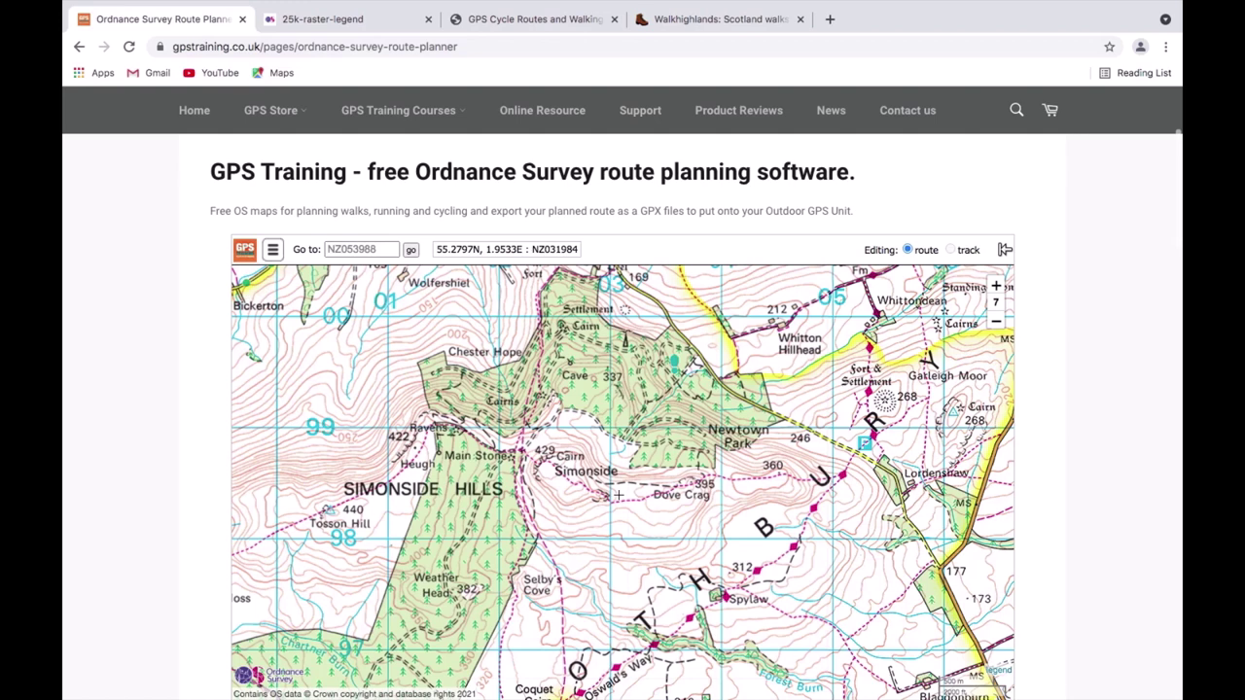
{"action": "left_click", "coordinate": [996, 286]}
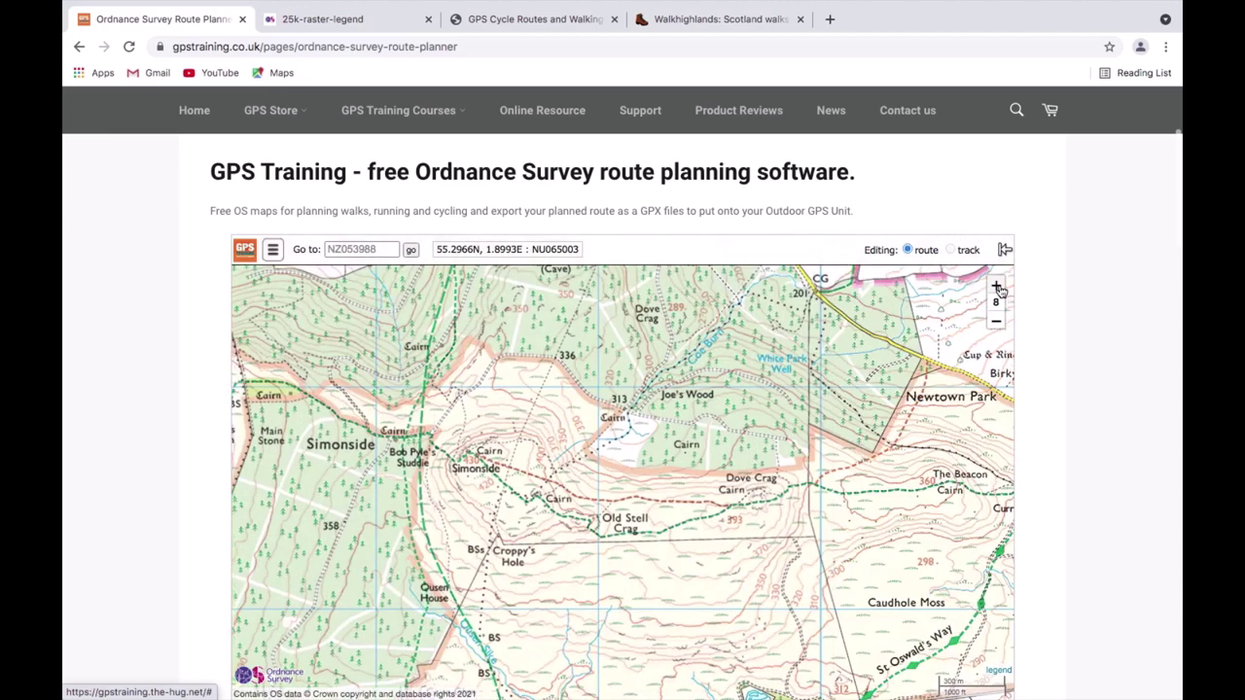
{"action": "left_click", "coordinate": [862, 424]}
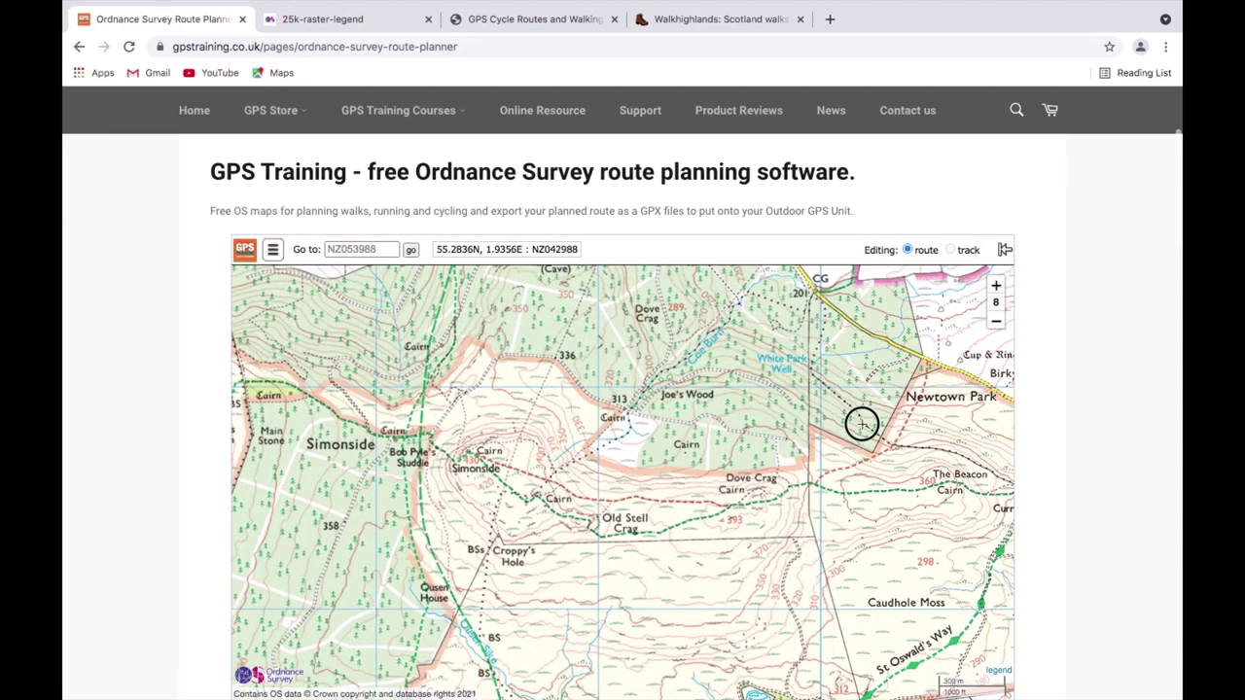
{"action": "left_click_drag", "start_coordinate": [862, 424], "coordinate": [619, 432]}
{"action": "left_click_drag", "start_coordinate": [790, 417], "coordinate": [725, 433]}
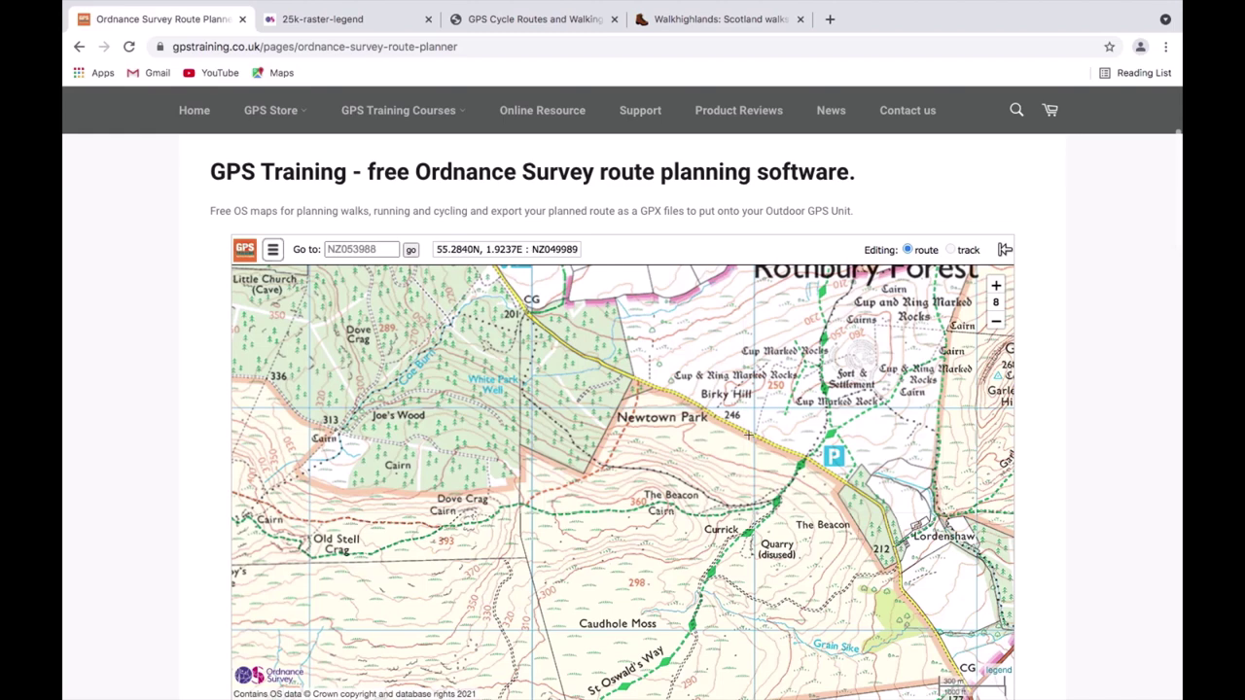
Step: Place the route's starting waypoint beside the Lordenshaw car park at NZ053988, restarting the route once, and move the route window clear of the path
{"action": "left_click", "coordinate": [818, 446]}
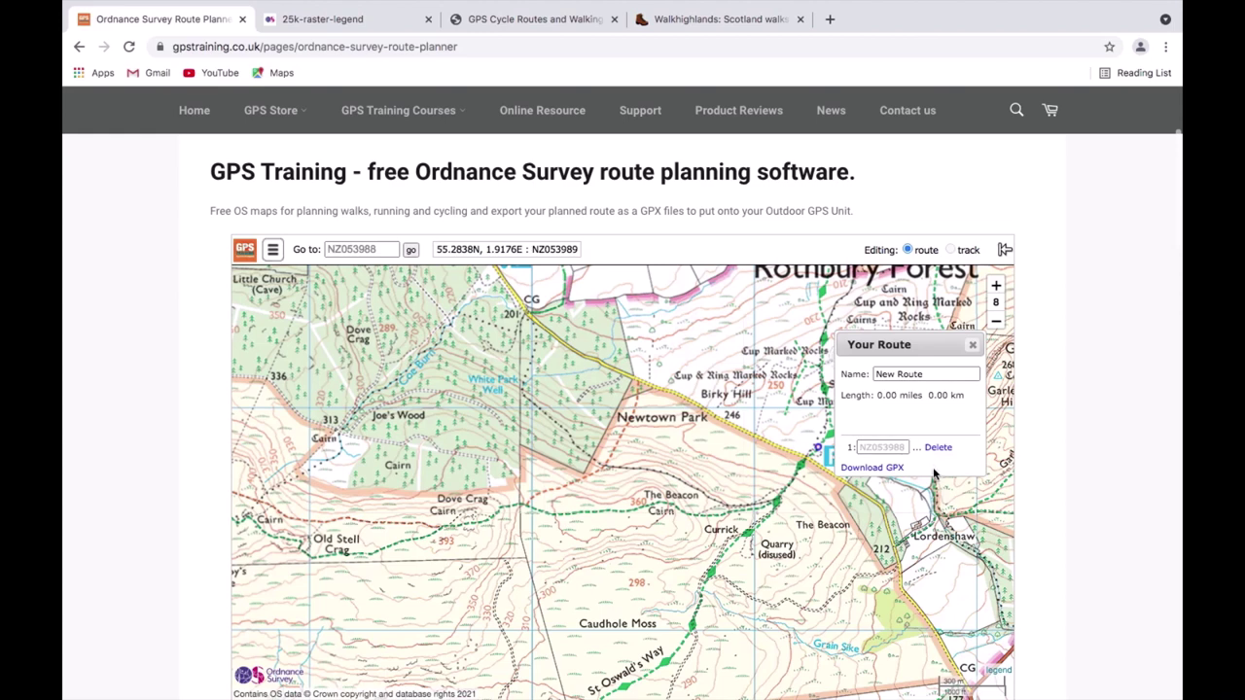
{"action": "left_click", "coordinate": [892, 346]}
{"action": "left_click_drag", "start_coordinate": [892, 345], "coordinate": [305, 308]}
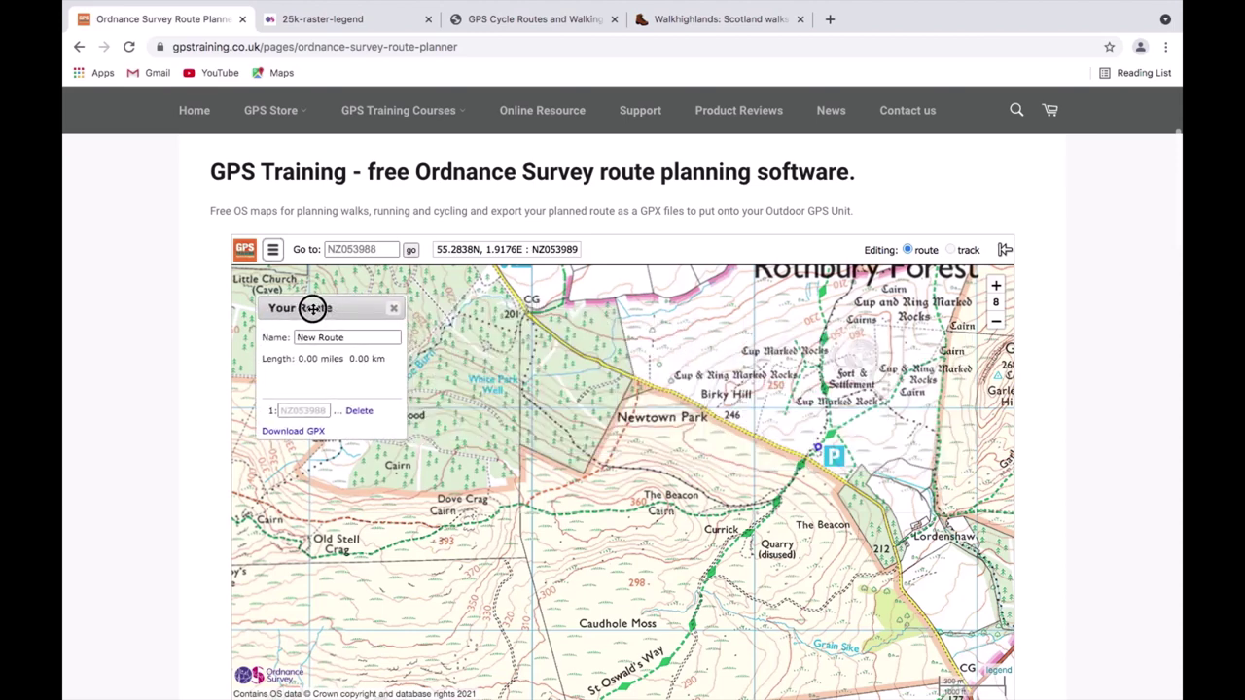
{"action": "scroll", "coordinate": [395, 311], "scroll_direction": "down", "scroll_amount": 1}
{"action": "left_click", "coordinate": [395, 292]}
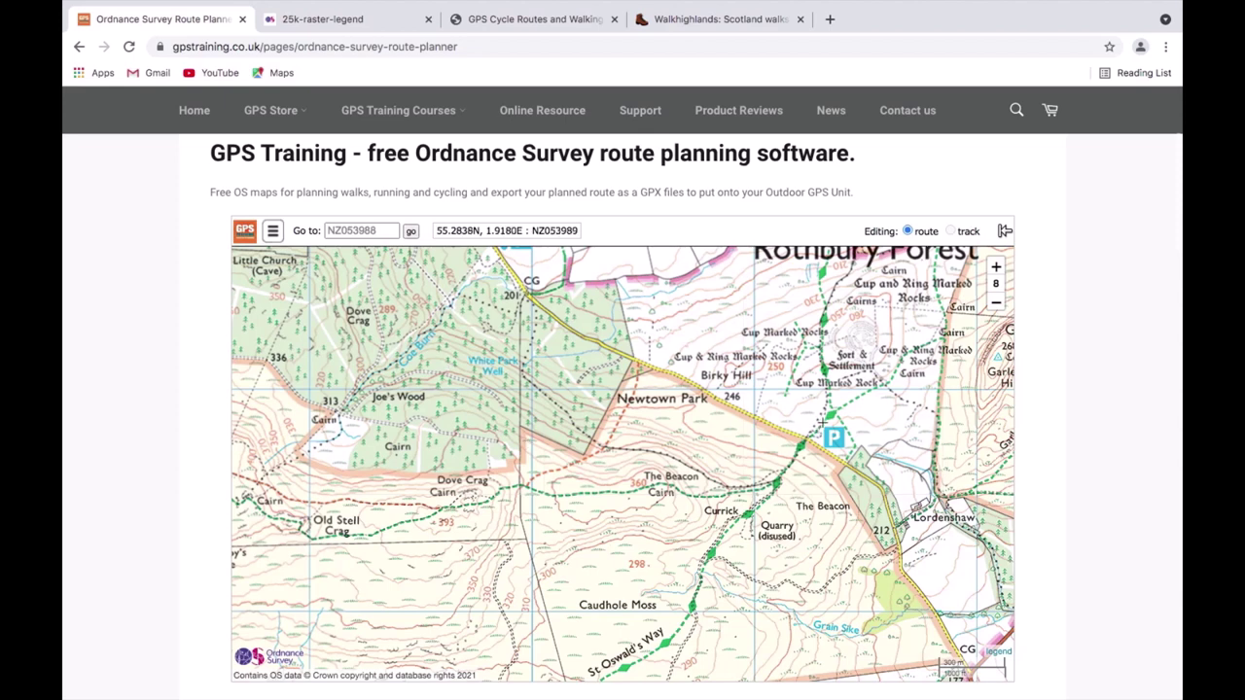
{"action": "left_click", "coordinate": [823, 425]}
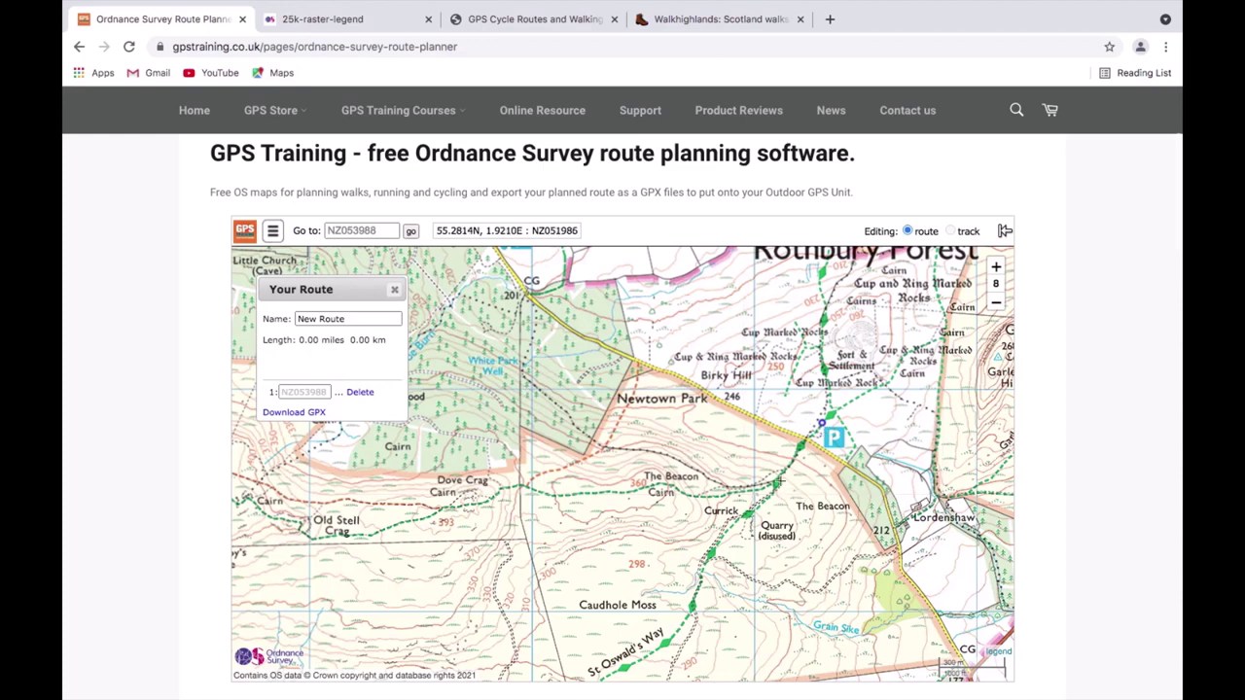
Step: Add six waypoints westward along the path past The Beacon cairn to the boundary line east of Dove Crag
{"action": "left_click", "coordinate": [779, 484]}
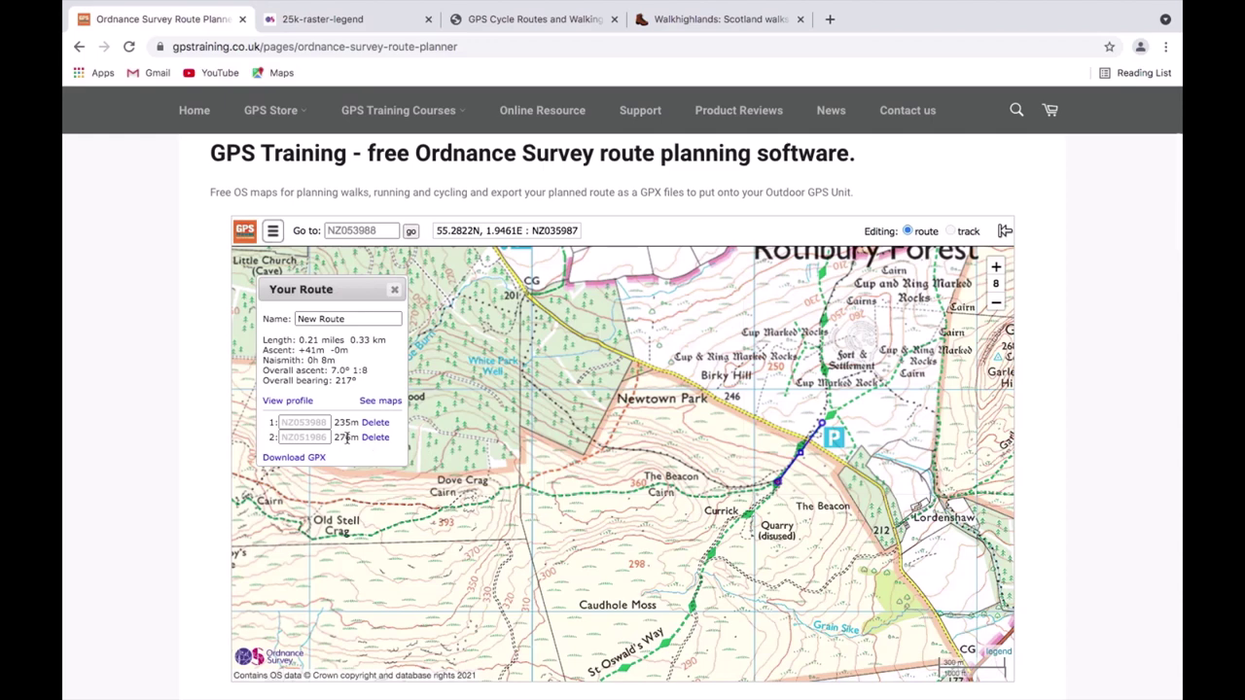
{"action": "left_click", "coordinate": [727, 496]}
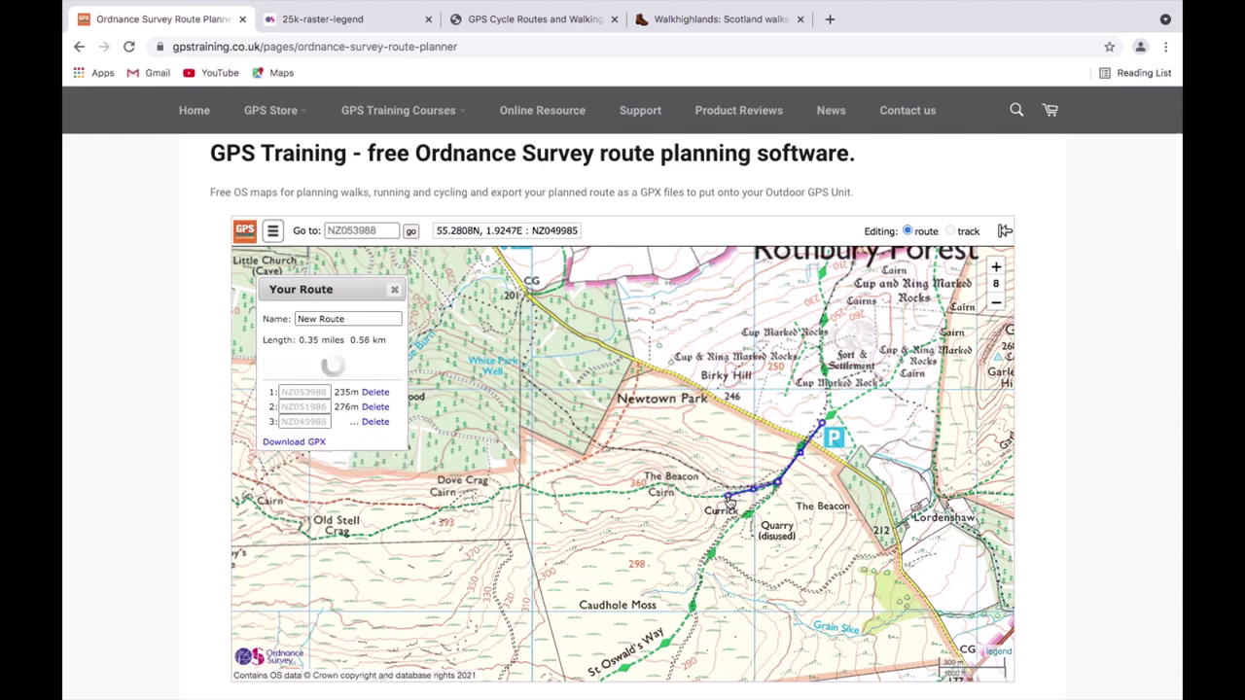
{"action": "left_click", "coordinate": [675, 491]}
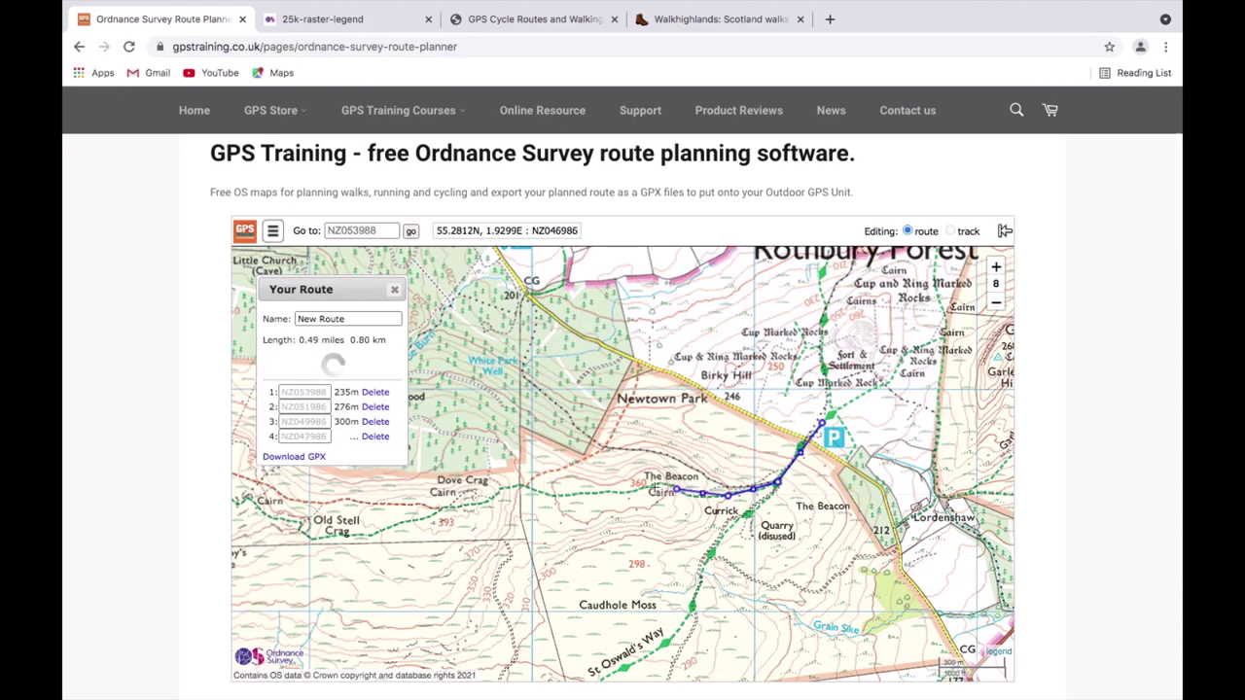
{"action": "left_click", "coordinate": [656, 491]}
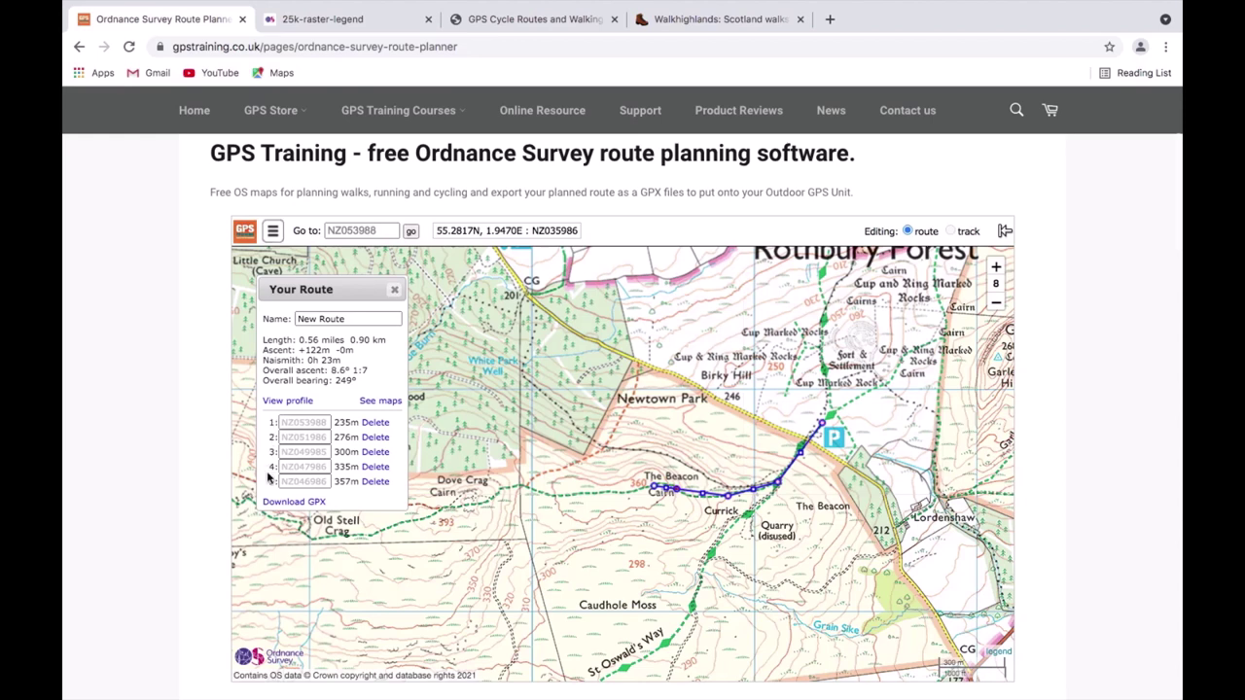
{"action": "left_click", "coordinate": [562, 497]}
{"action": "left_click", "coordinate": [517, 487]}
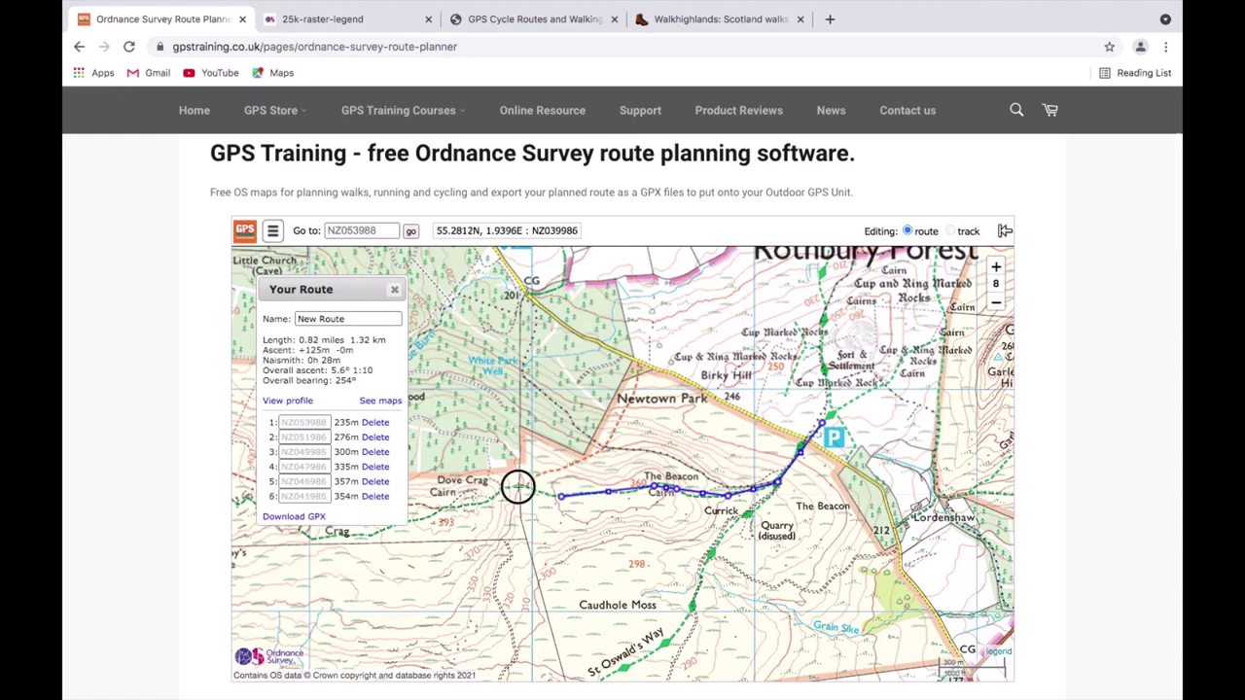
Step: Add an eighth waypoint off the path at NZ038983, south of Dove Crag, and delete that waypoint again
{"action": "left_click", "coordinate": [490, 527]}
{"action": "left_click_drag", "start_coordinate": [490, 527], "coordinate": [729, 487]}
{"action": "left_click", "coordinate": [726, 501]}
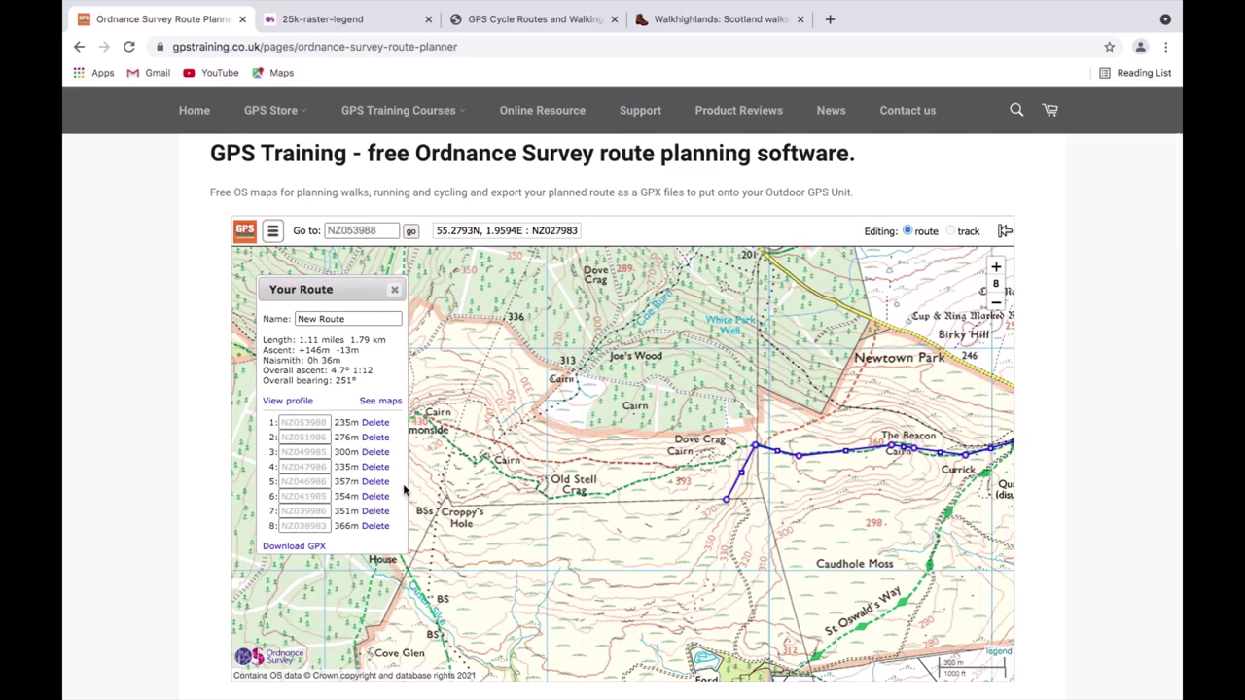
{"action": "scroll", "coordinate": [390, 512], "scroll_direction": "down", "scroll_amount": 2}
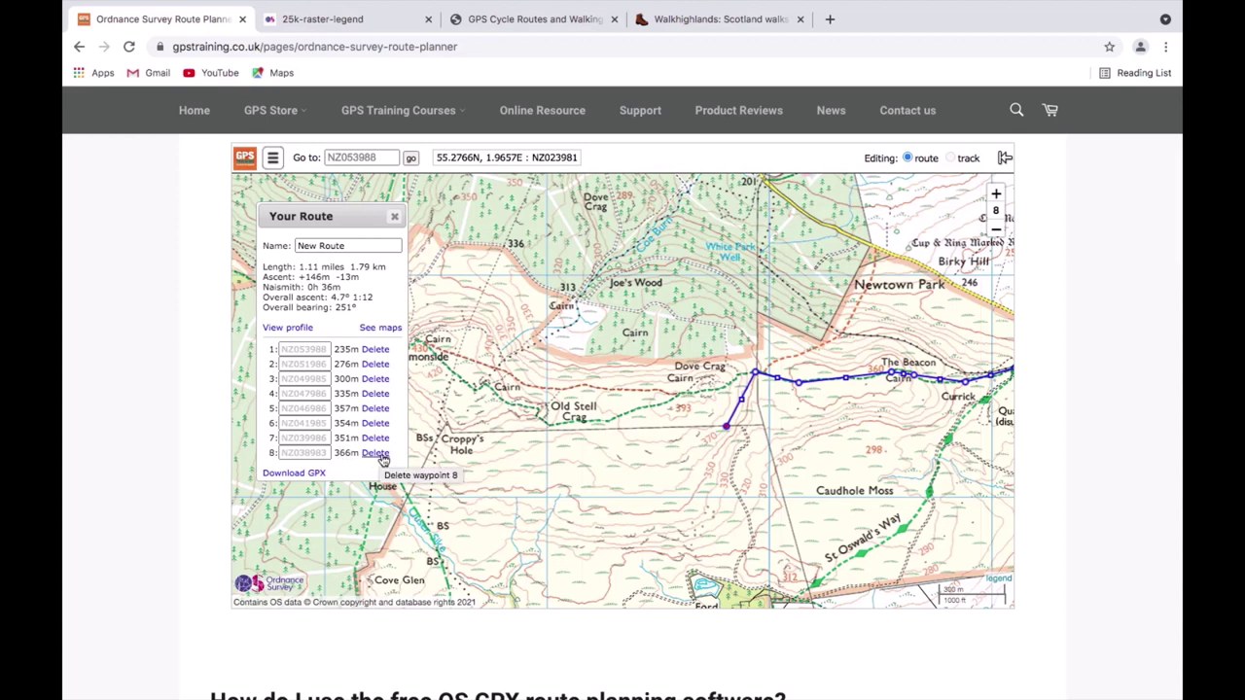
{"action": "left_click", "coordinate": [375, 454]}
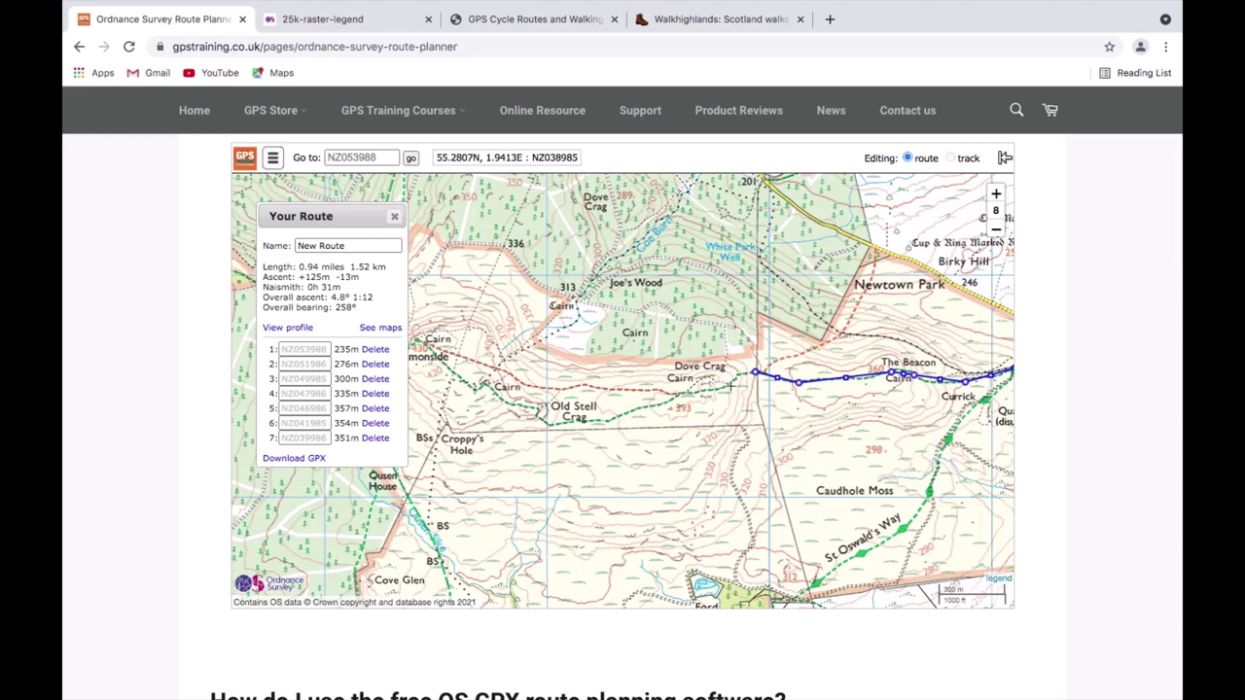
Step: Extend the route west with waypoints along the ridge path via Dove Crag and Old Stell Crag to the Simonside cairn
{"action": "left_click", "coordinate": [728, 386]}
{"action": "left_click", "coordinate": [684, 393]}
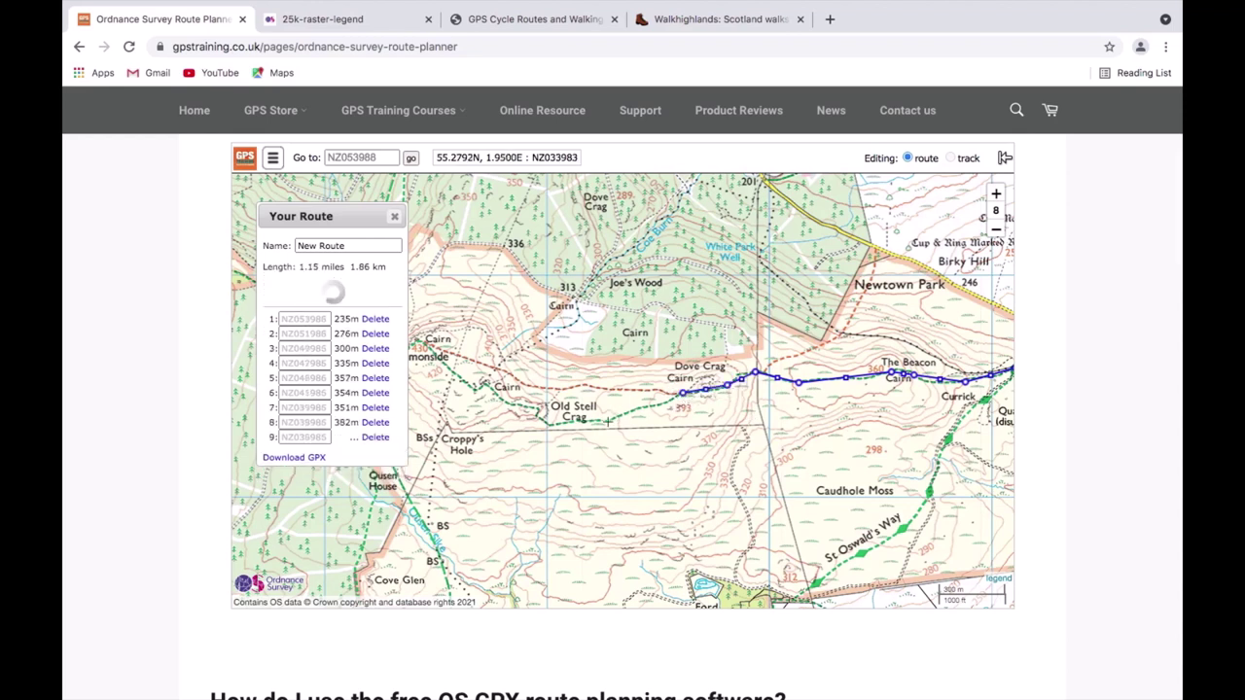
{"action": "left_click", "coordinate": [605, 428]}
{"action": "left_click", "coordinate": [547, 425]}
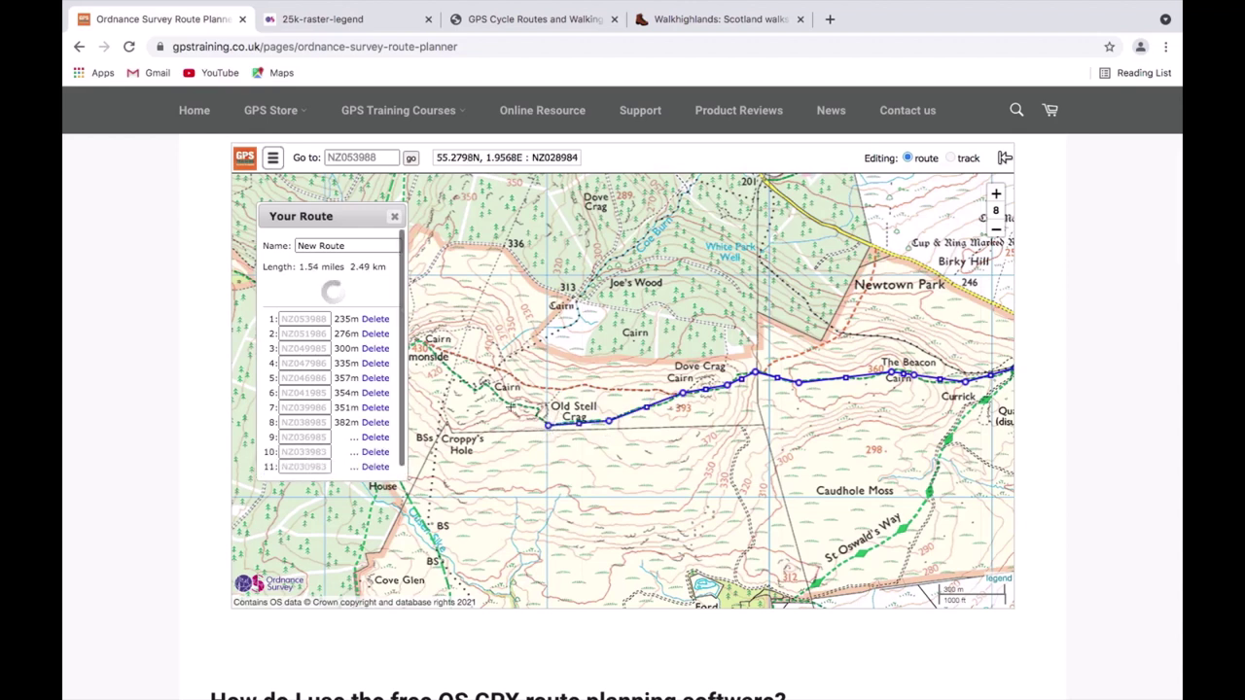
{"action": "left_click", "coordinate": [487, 385]}
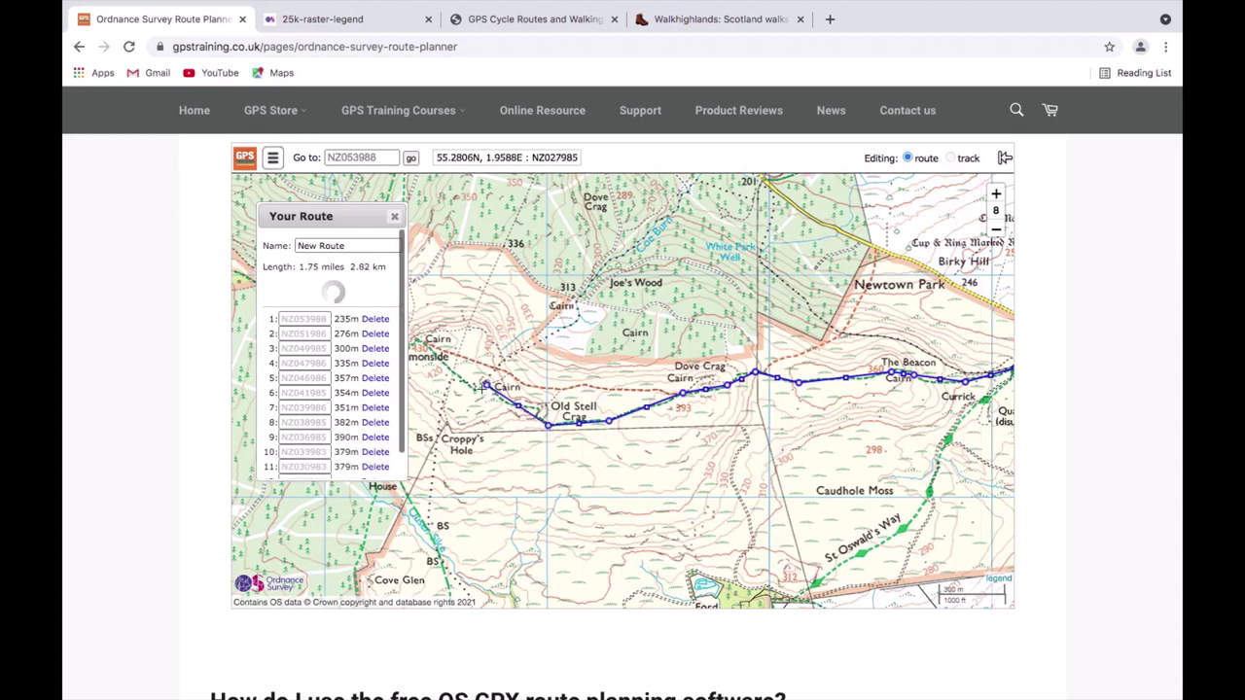
{"action": "left_click", "coordinate": [425, 348]}
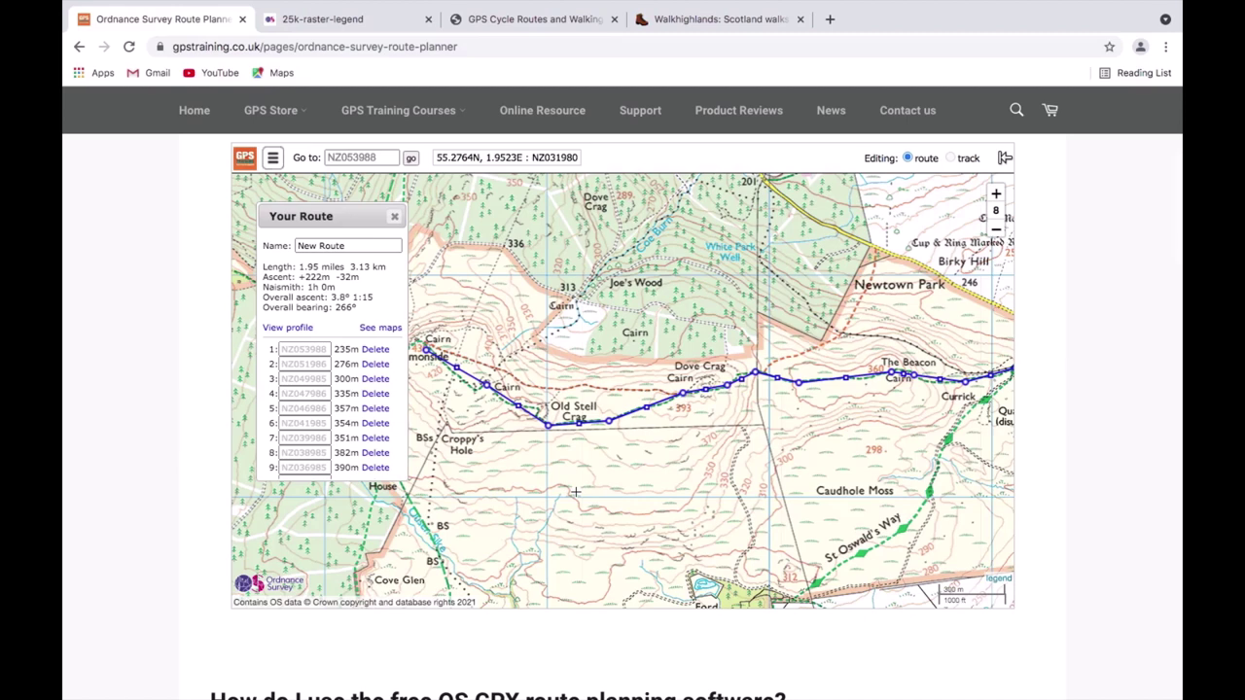
Step: Move the route window off Simonside and add waypoints north-west from the summit, past Bob Pyle's Studdie, to the cairn in the forest
{"action": "left_click_drag", "start_coordinate": [386, 223], "coordinate": [875, 293]}
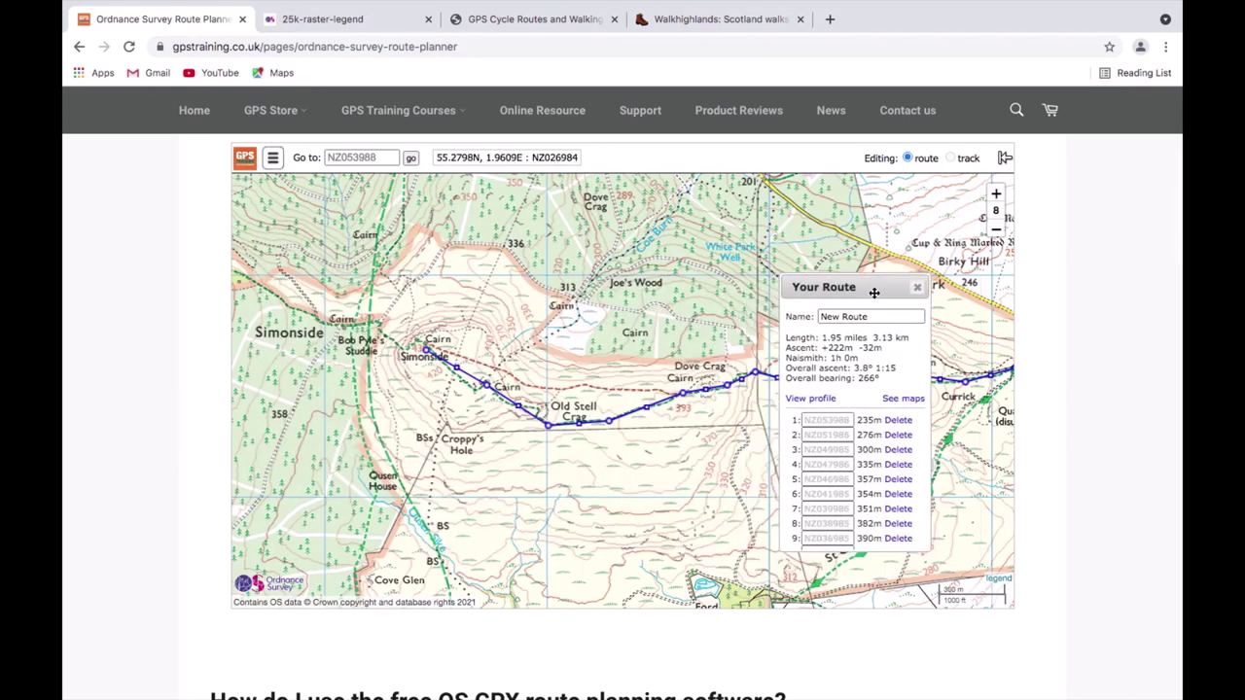
{"action": "left_click", "coordinate": [405, 355]}
{"action": "left_click", "coordinate": [389, 313]}
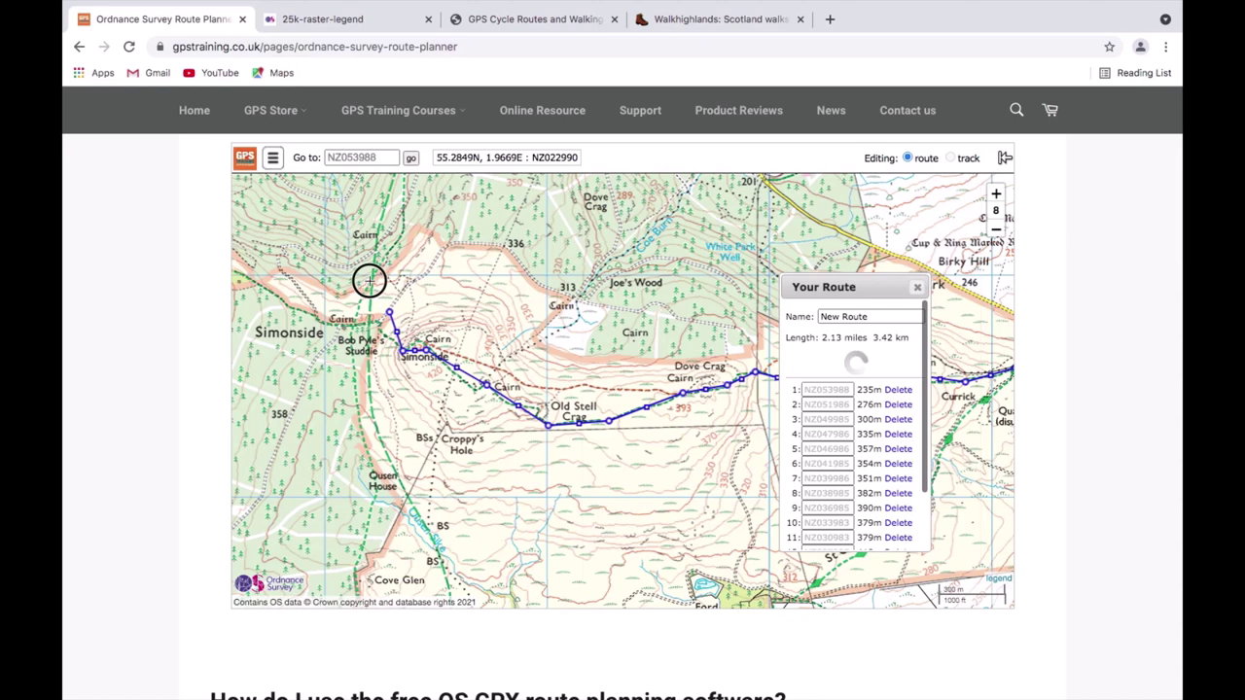
{"action": "left_click", "coordinate": [356, 246]}
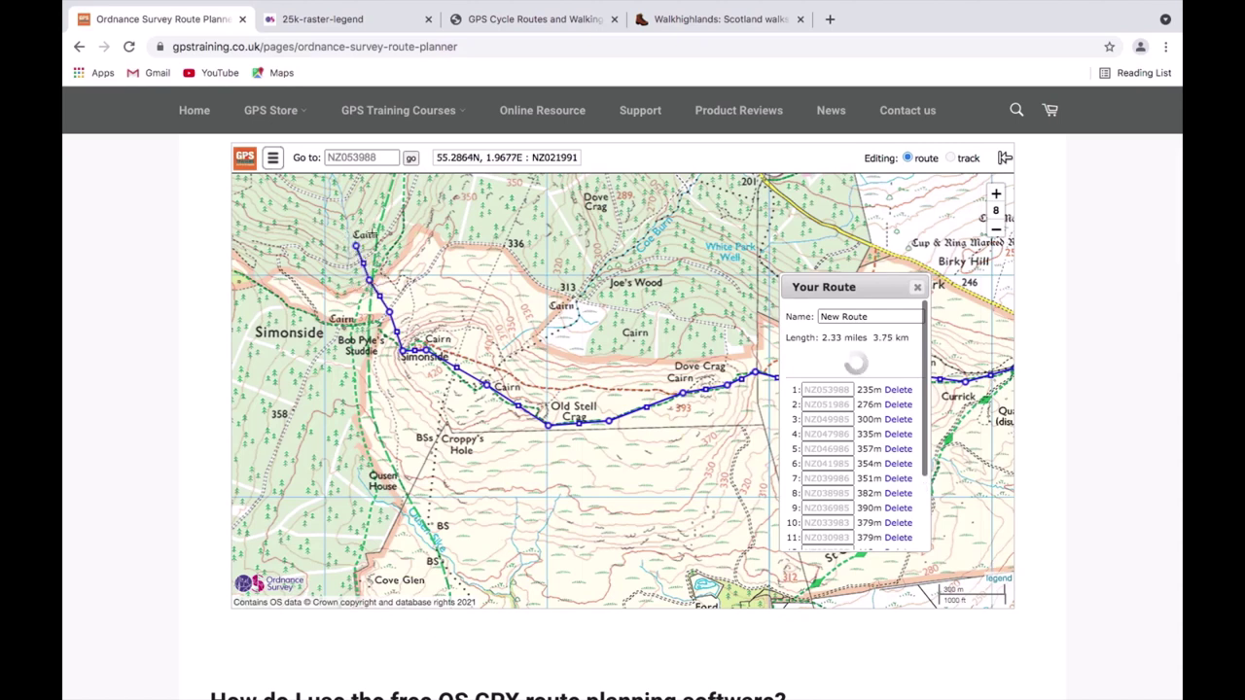
Step: Add waypoints northward along the forest path and its western edge, past Windy Crag to the corner near Slatebrae Well
{"action": "left_click_drag", "start_coordinate": [431, 208], "coordinate": [445, 380]}
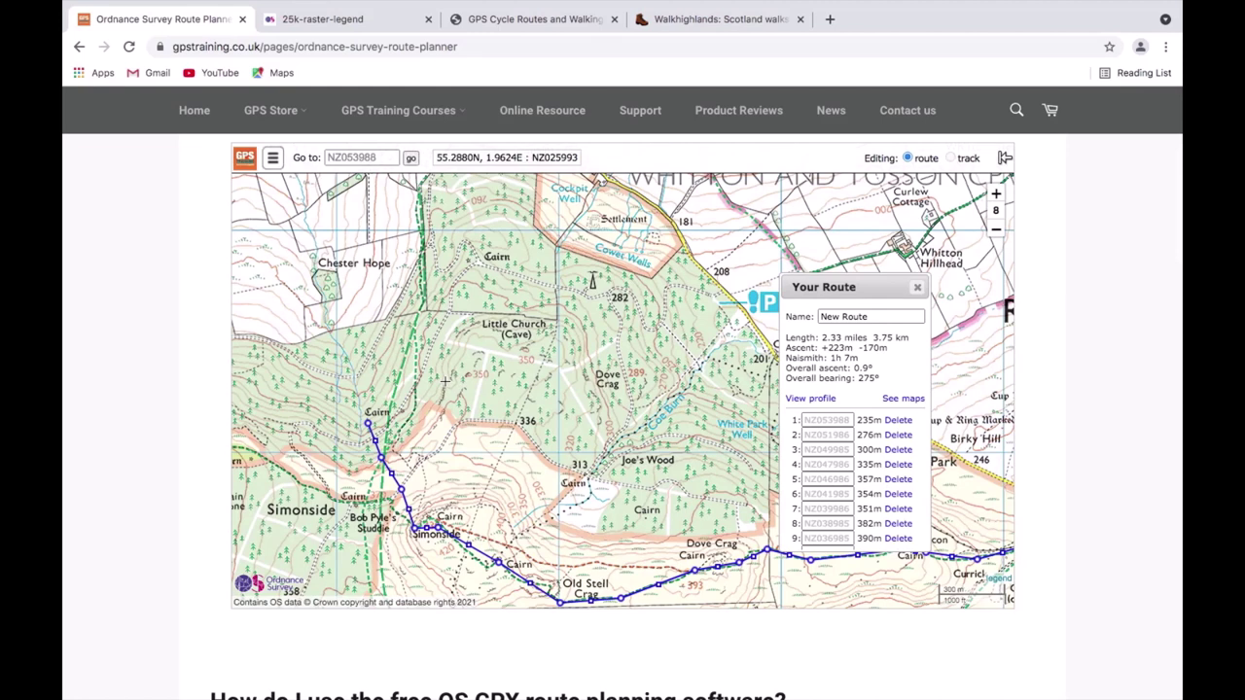
{"action": "left_click", "coordinate": [413, 331]}
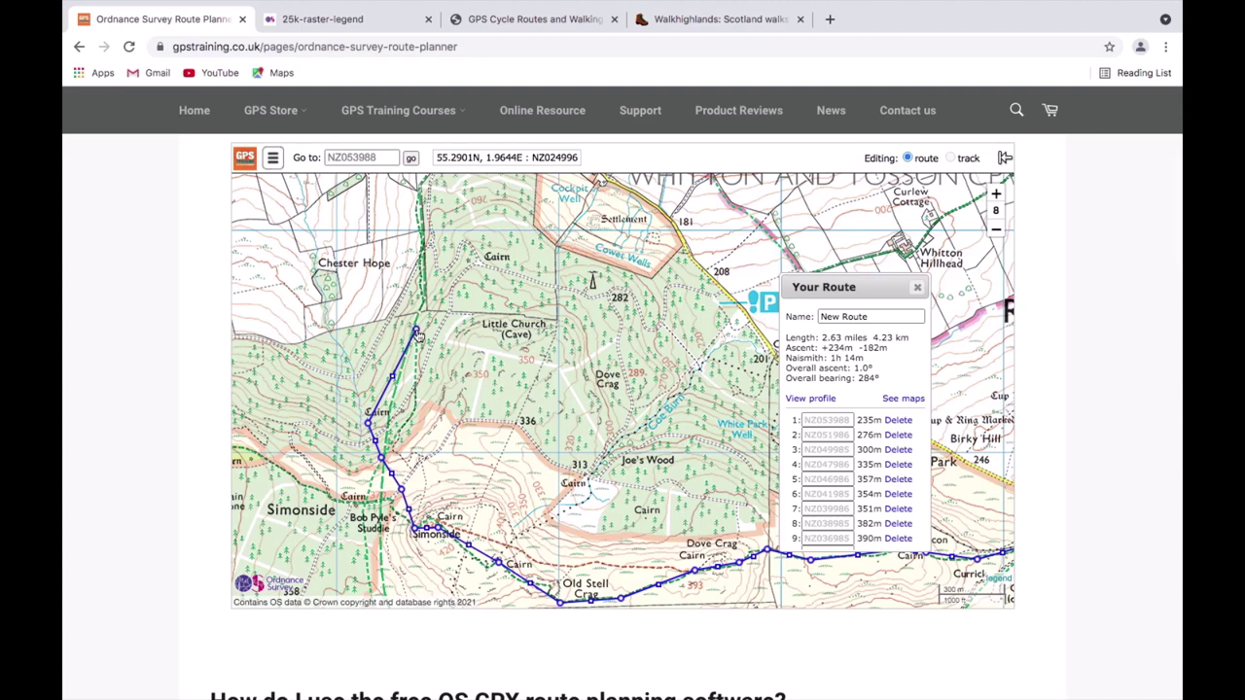
{"action": "left_click_drag", "start_coordinate": [439, 306], "coordinate": [431, 402]}
{"action": "left_click", "coordinate": [411, 286]}
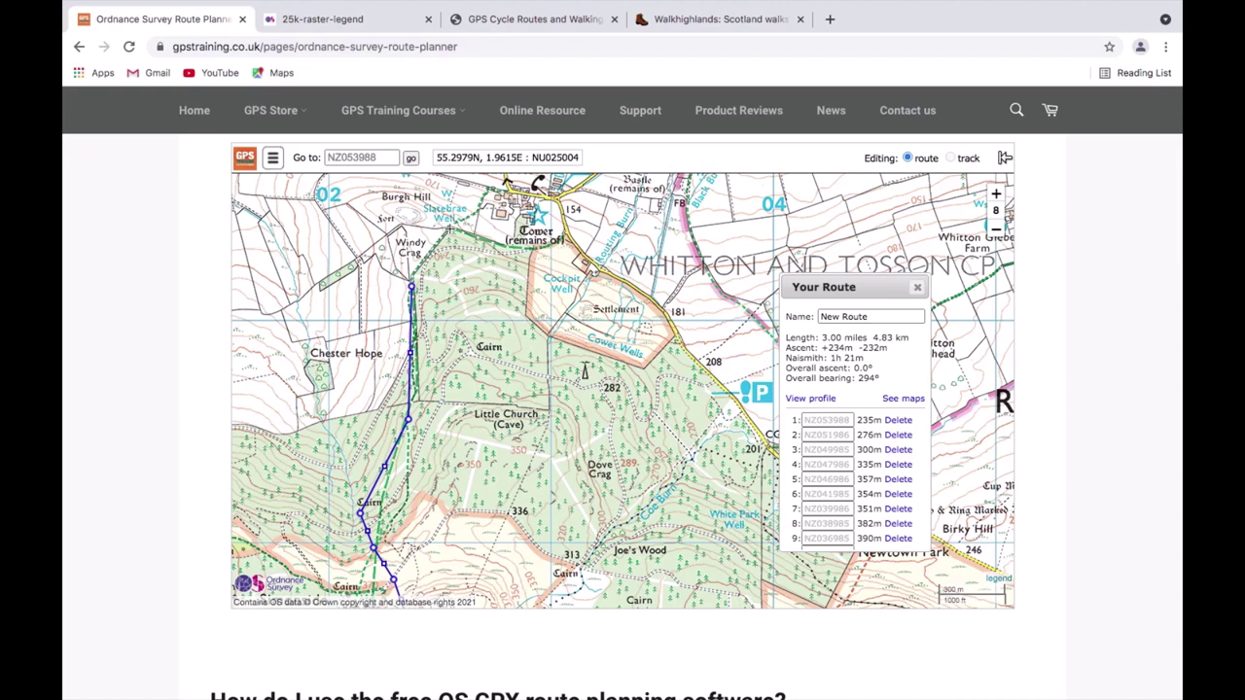
{"action": "left_click", "coordinate": [448, 229]}
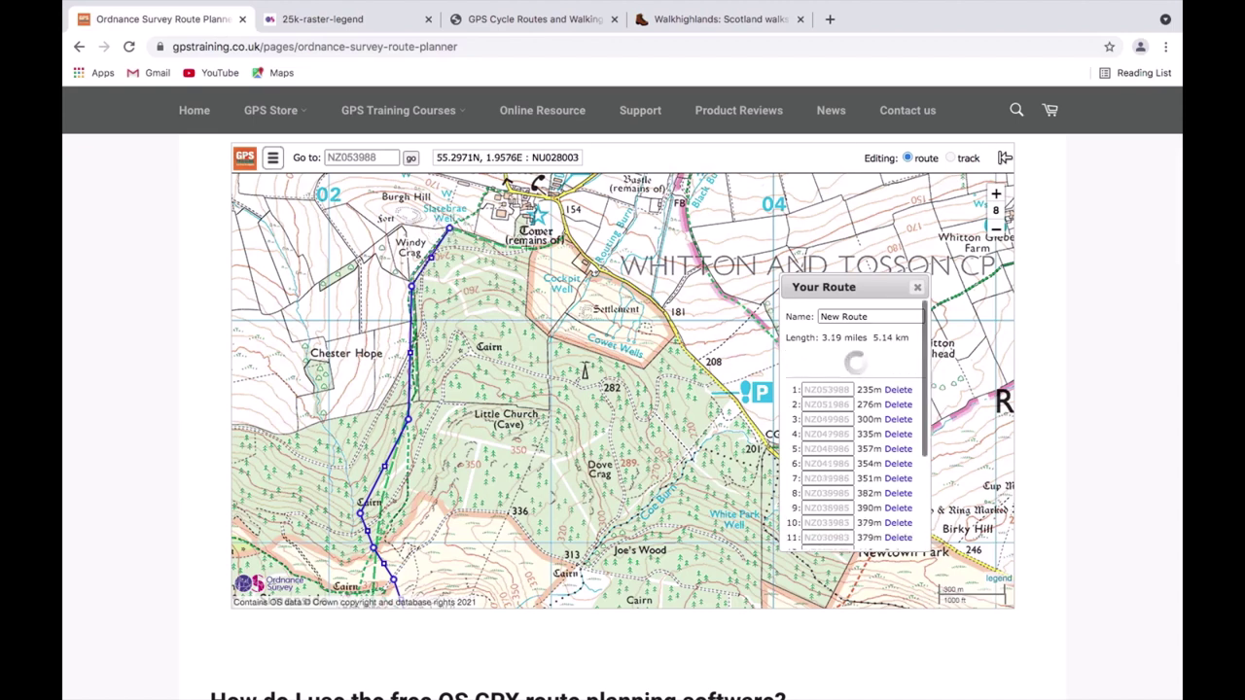
Step: Continue the route east past the Tower remains and south-east along the road to the cattle grid, moving the route window clear of the road
{"action": "left_click", "coordinate": [566, 236]}
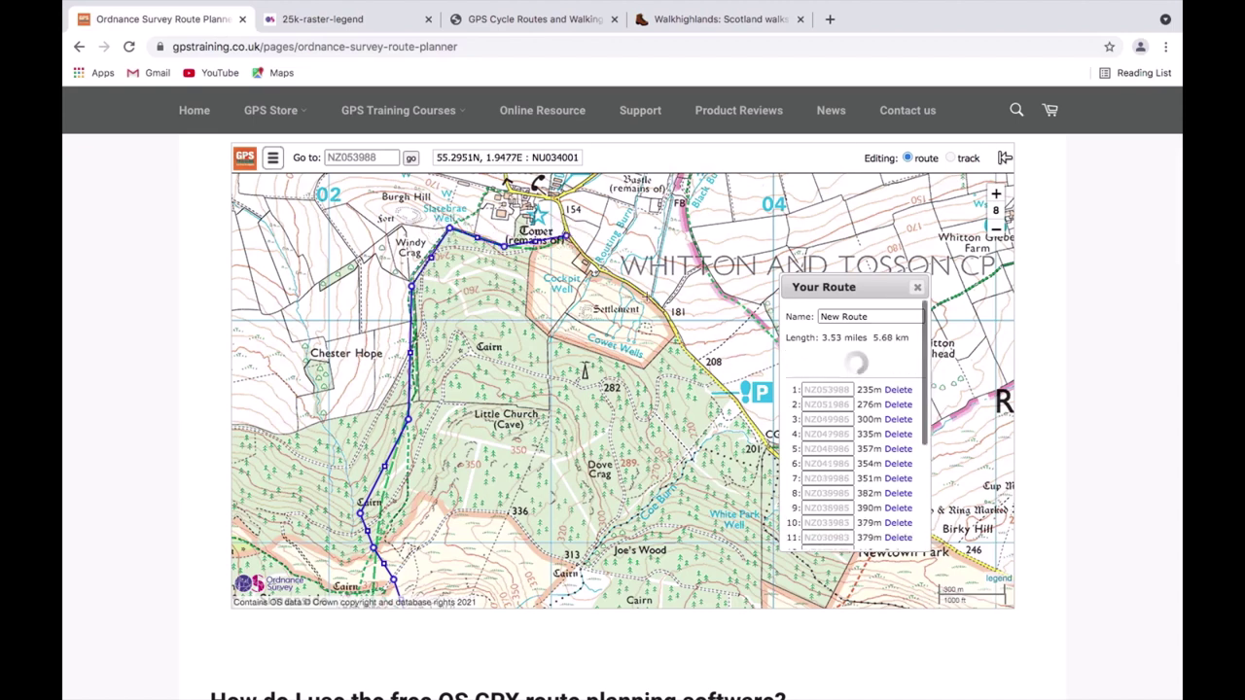
{"action": "left_click", "coordinate": [654, 299]}
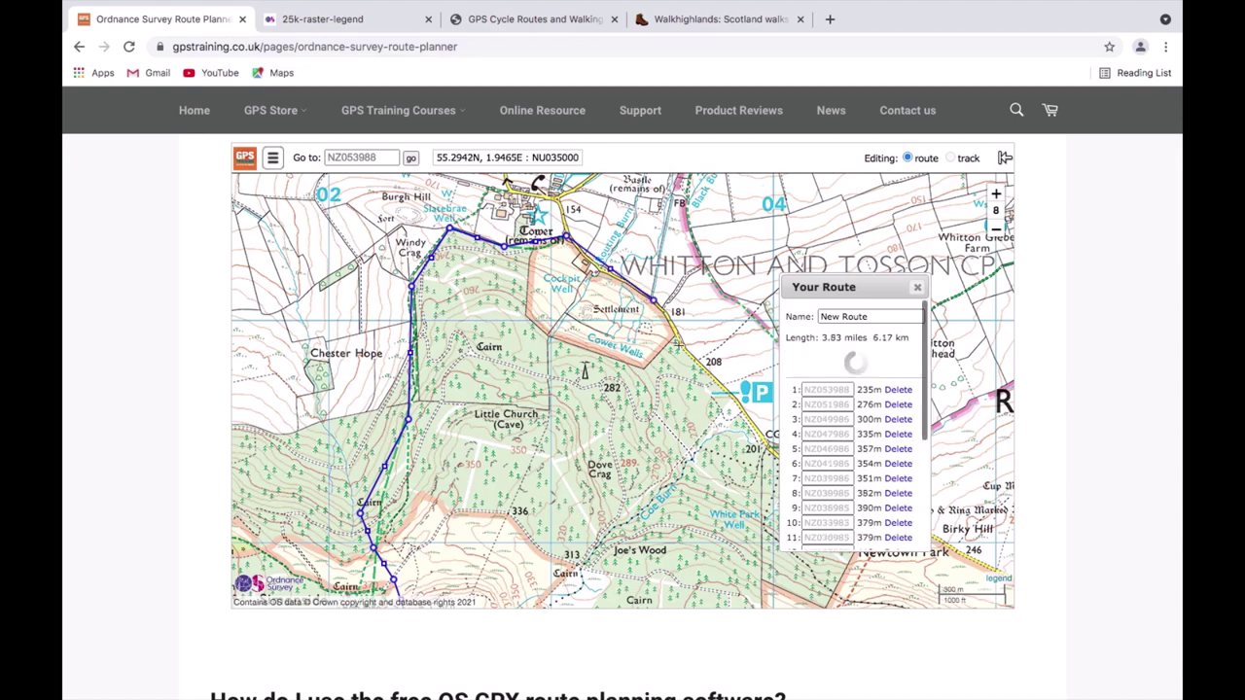
{"action": "left_click_drag", "start_coordinate": [851, 288], "coordinate": [911, 190]}
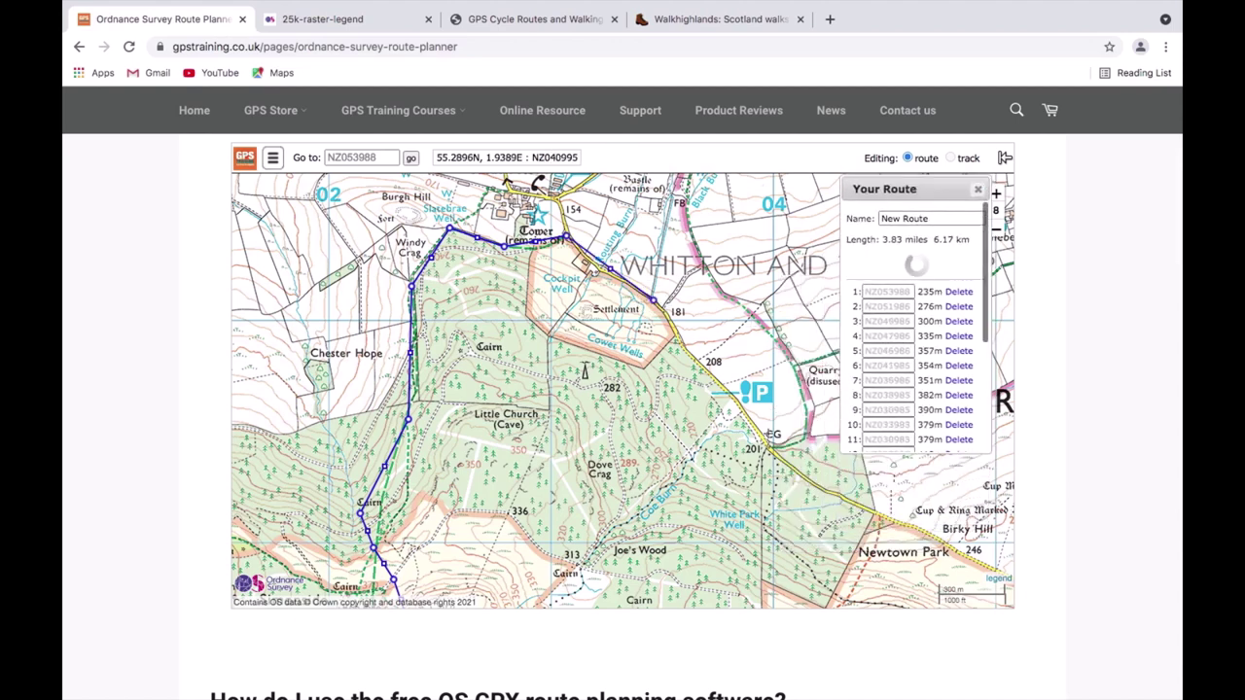
{"action": "left_click", "coordinate": [761, 439]}
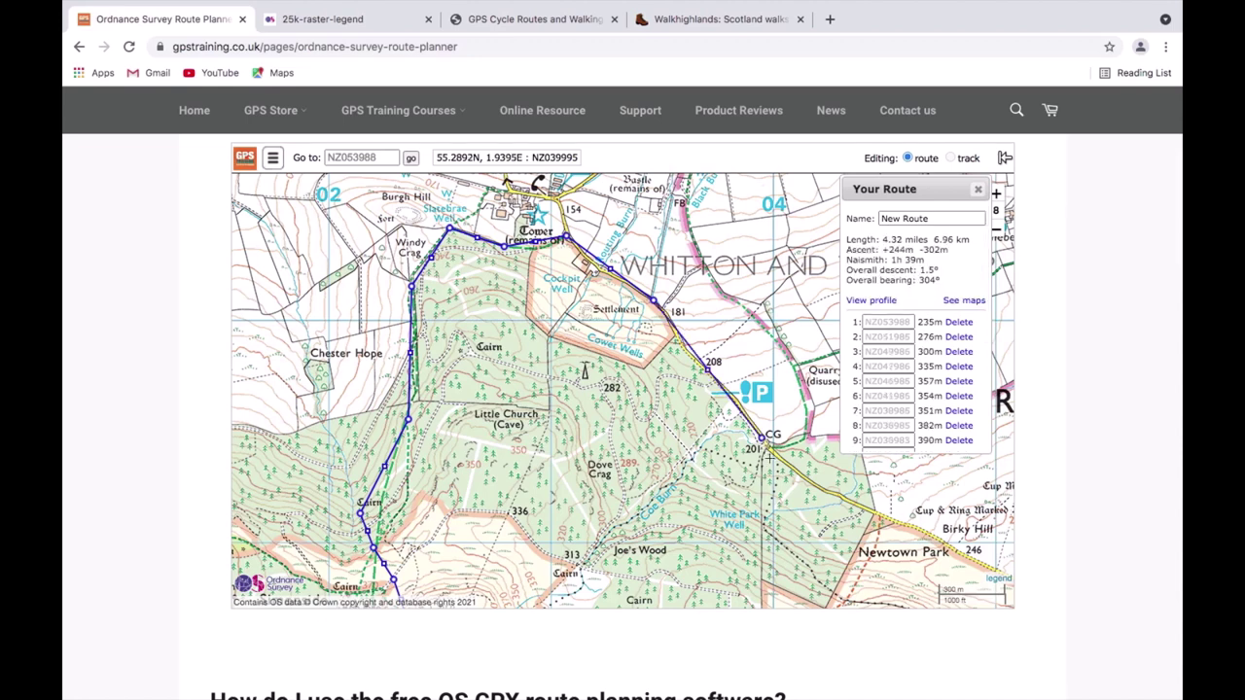
Step: Extend the route south-east along the road with waypoints past Newtown Park and Birky Hill towards the Lordenshaw car park
{"action": "left_click", "coordinate": [905, 524]}
{"action": "left_click_drag", "start_coordinate": [847, 536], "coordinate": [522, 412]}
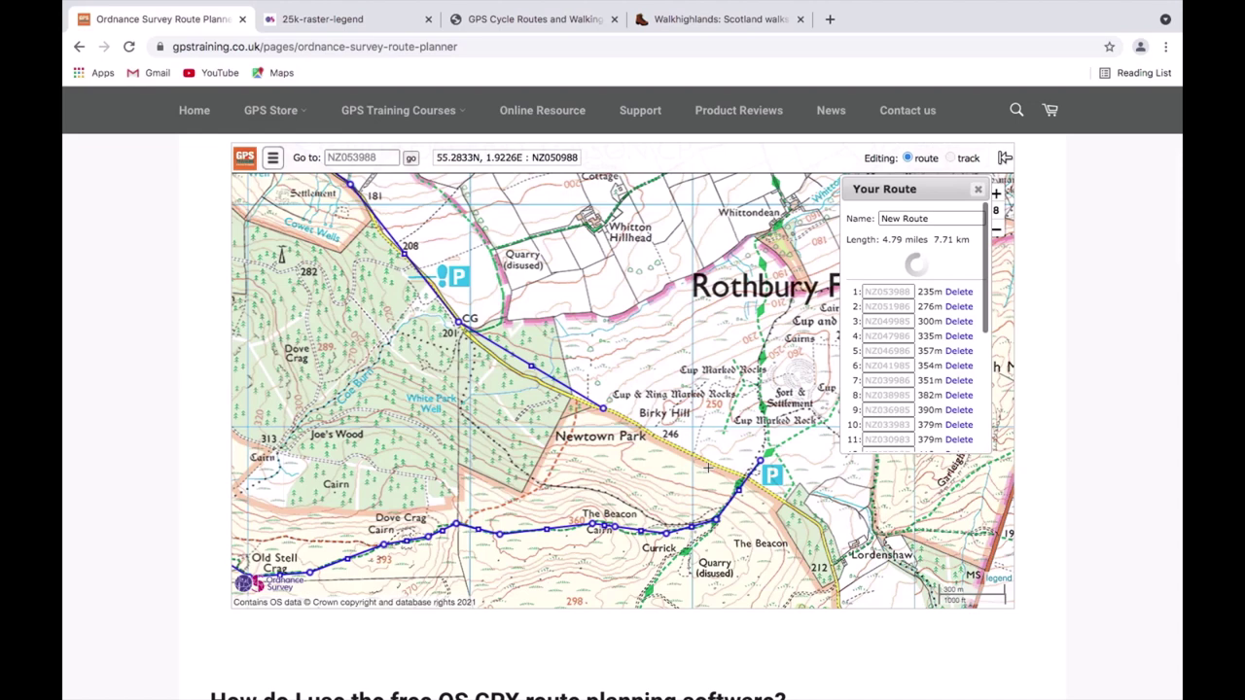
{"action": "left_click", "coordinate": [707, 463]}
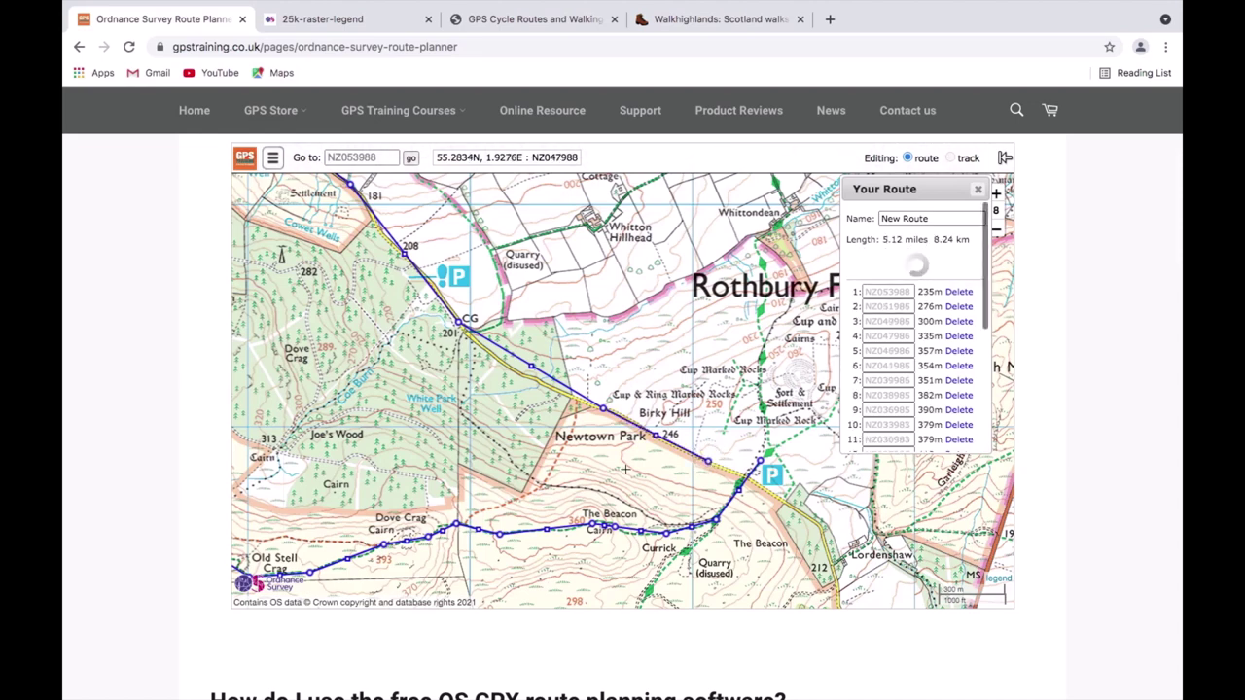
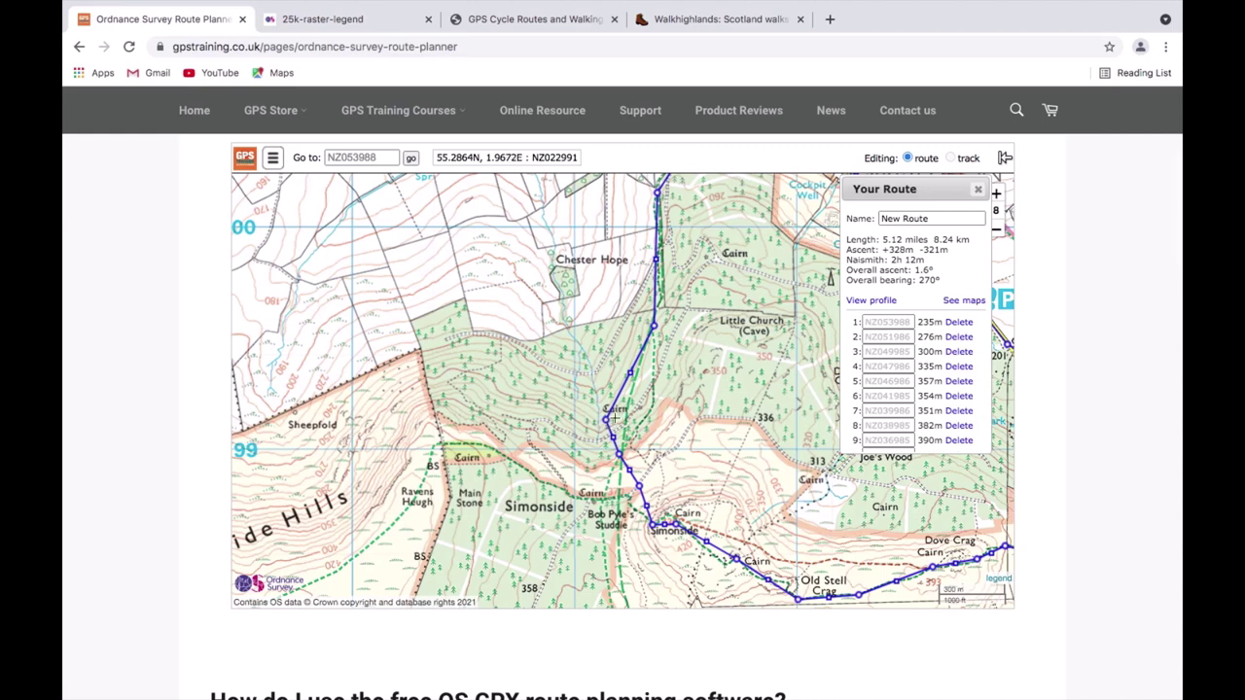
Step: Shift the waypoints at the forest cairn and north of Bob Pyle's Studdie closer to the marked footpath
{"action": "left_click", "coordinate": [606, 421]}
{"action": "left_click_drag", "start_coordinate": [606, 421], "coordinate": [627, 407]}
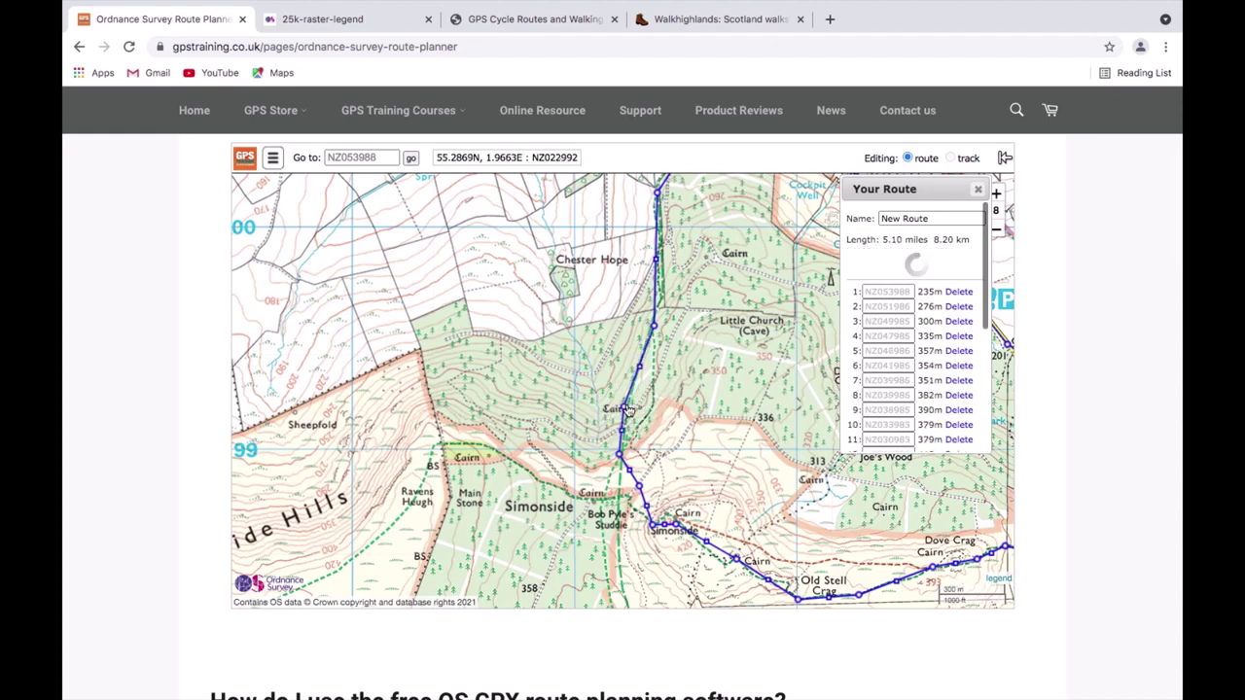
{"action": "left_click_drag", "start_coordinate": [665, 443], "coordinate": [674, 340]}
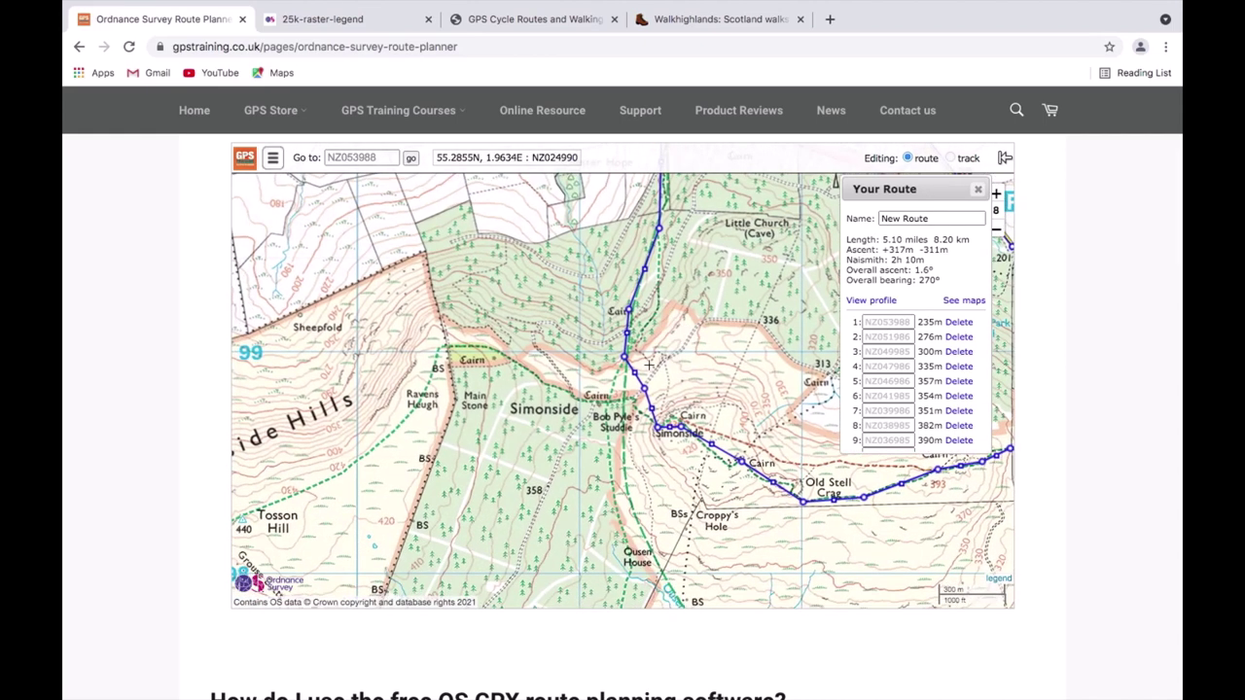
{"action": "left_click_drag", "start_coordinate": [637, 377], "coordinate": [616, 379]}
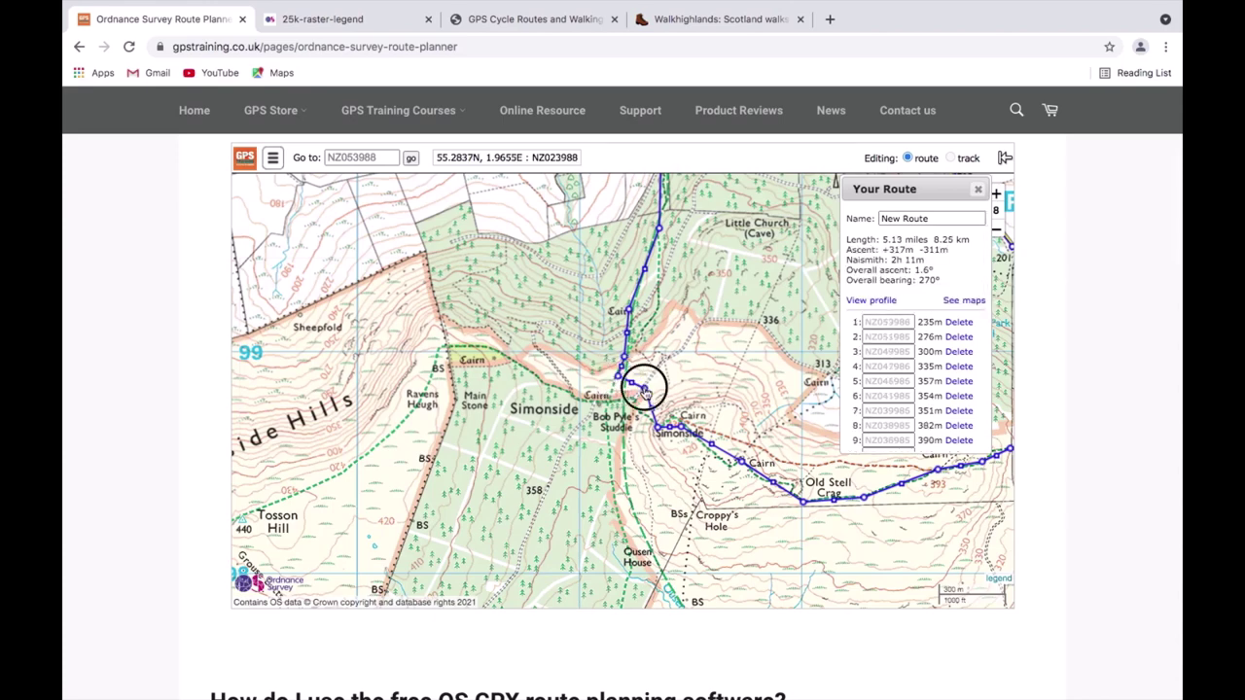
Step: Realign the two waypoints between Bob Pyle's Studdie and the forest with the green dashed path at the closest map zoom
{"action": "scroll", "coordinate": [642, 395], "scroll_direction": "down", "scroll_amount": 3}
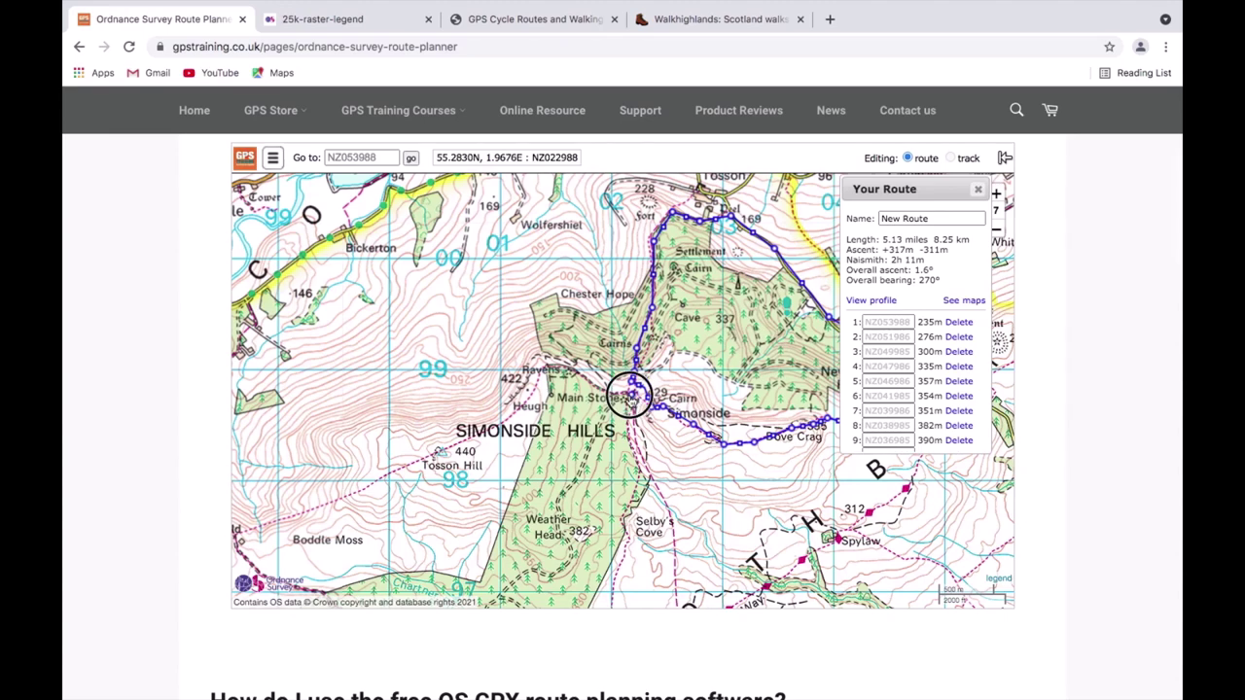
{"action": "scroll", "coordinate": [634, 394], "scroll_direction": "down", "scroll_amount": 3}
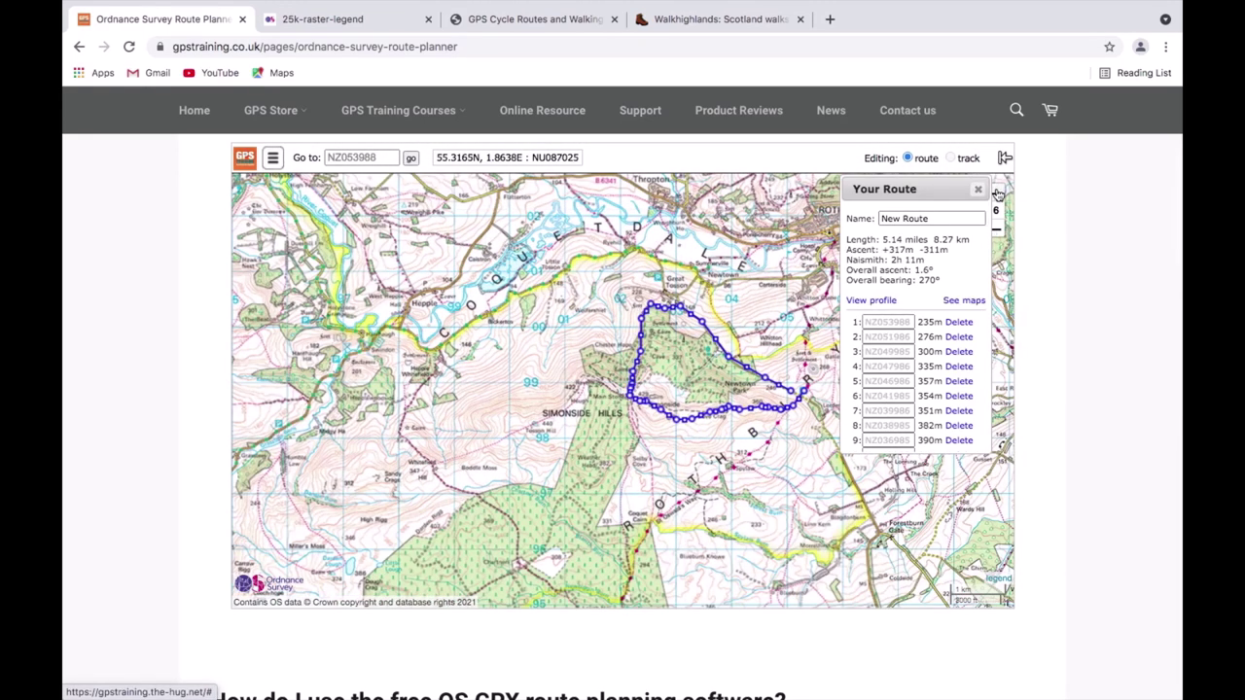
{"action": "left_click", "coordinate": [998, 195]}
{"action": "left_click", "coordinate": [998, 194]}
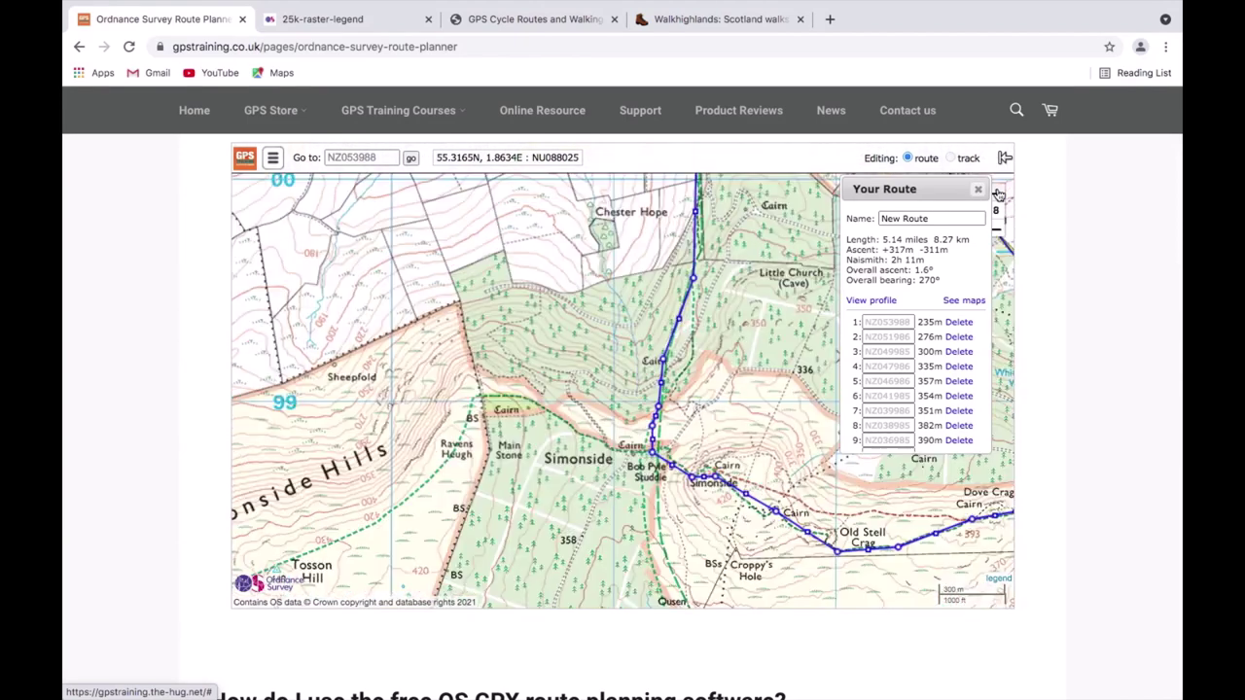
{"action": "left_click", "coordinate": [999, 195]}
{"action": "left_click", "coordinate": [998, 194]}
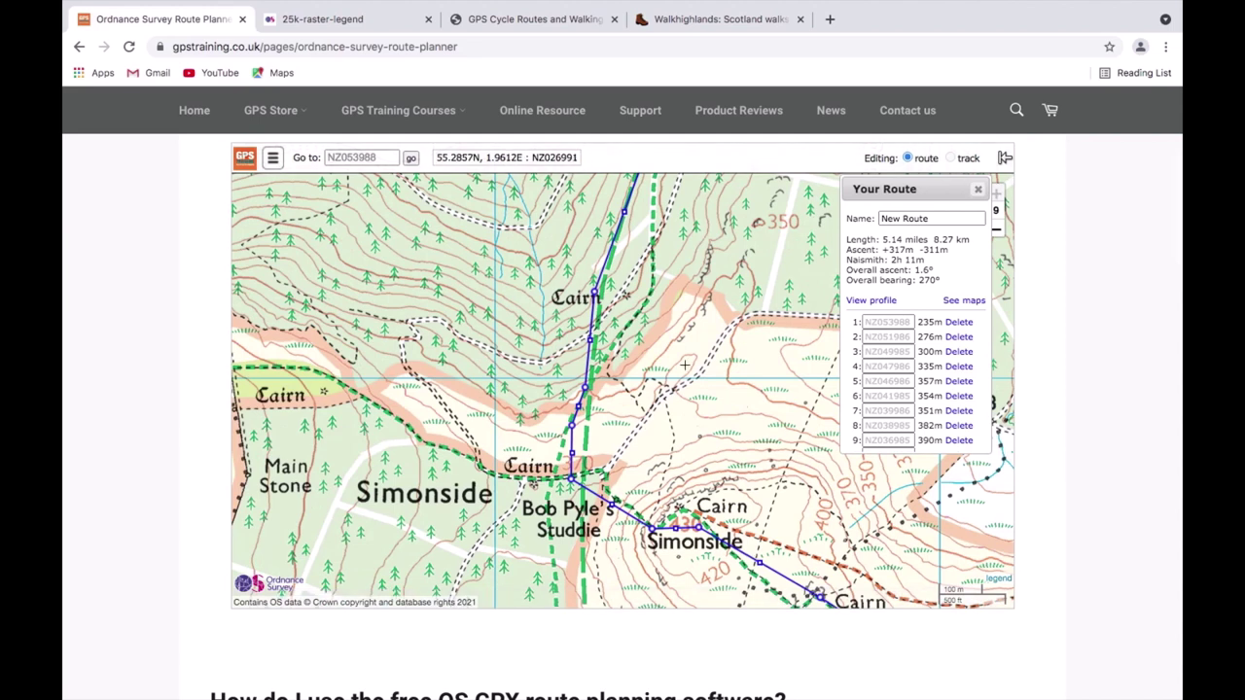
{"action": "left_click", "coordinate": [578, 427]}
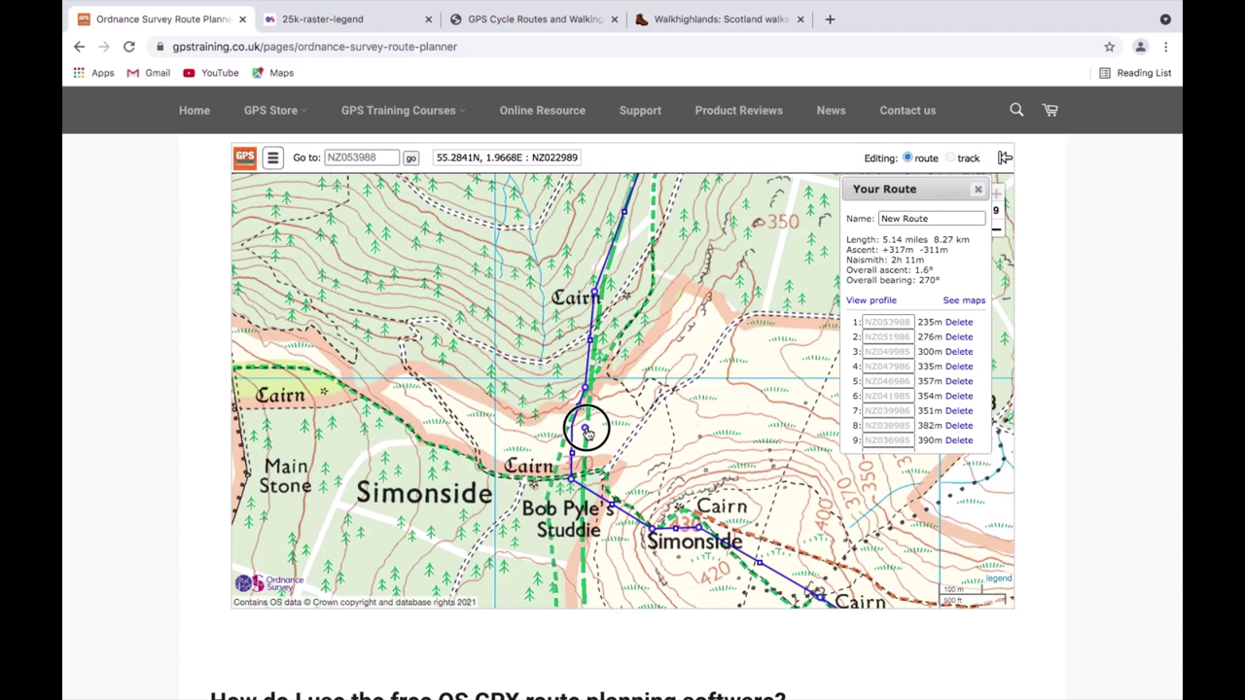
{"action": "left_click", "coordinate": [574, 476]}
{"action": "left_click_drag", "start_coordinate": [574, 477], "coordinate": [601, 474]}
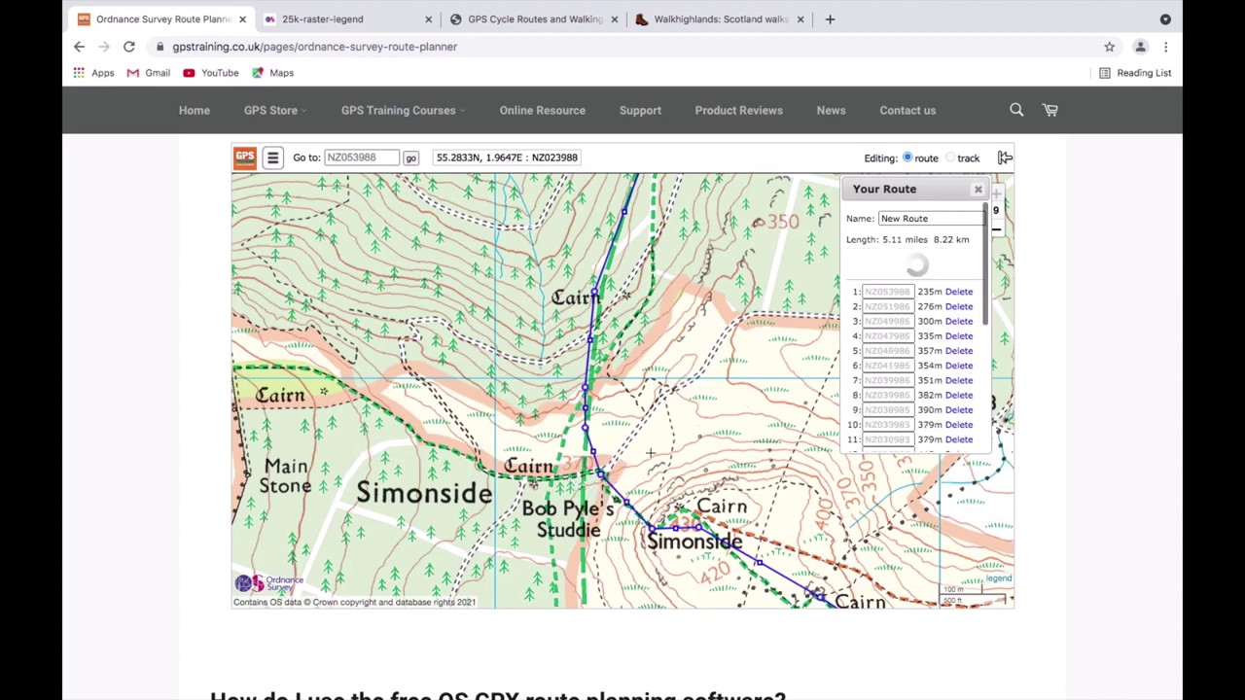
Step: Add a waypoint on the forest-edge path just east of Chester Hope and fine-tune its position on the path
{"action": "left_click_drag", "start_coordinate": [665, 303], "coordinate": [644, 442]}
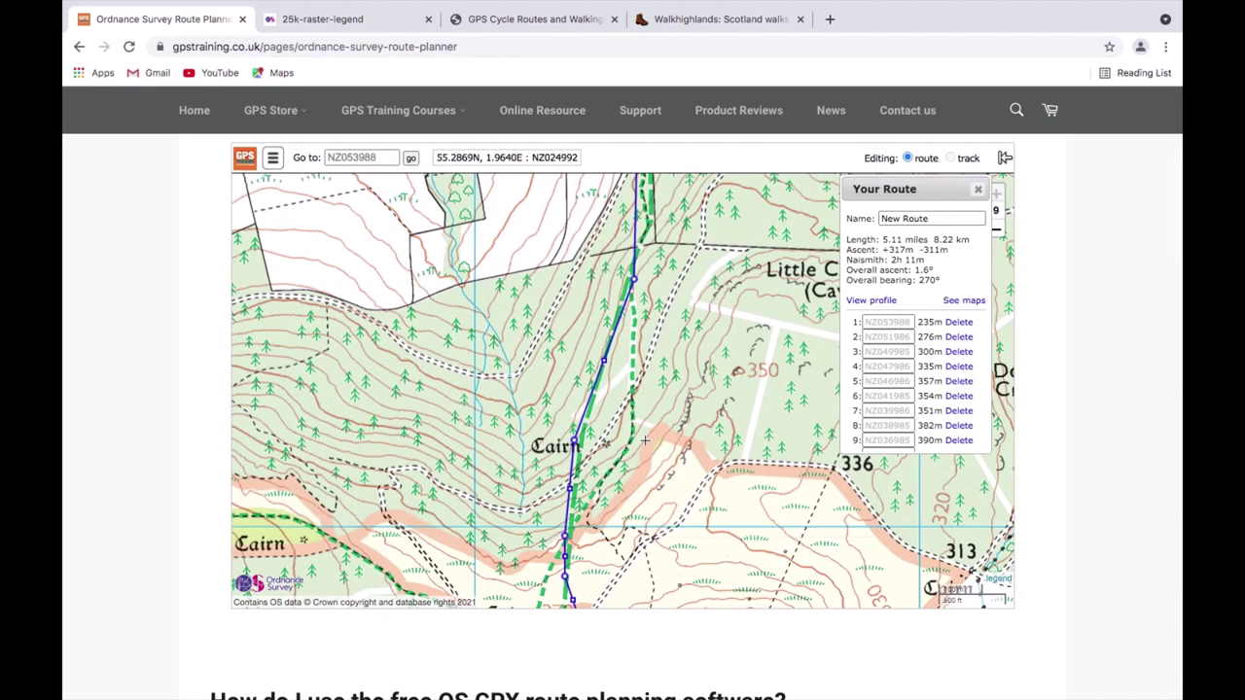
{"action": "left_click_drag", "start_coordinate": [656, 419], "coordinate": [666, 454]}
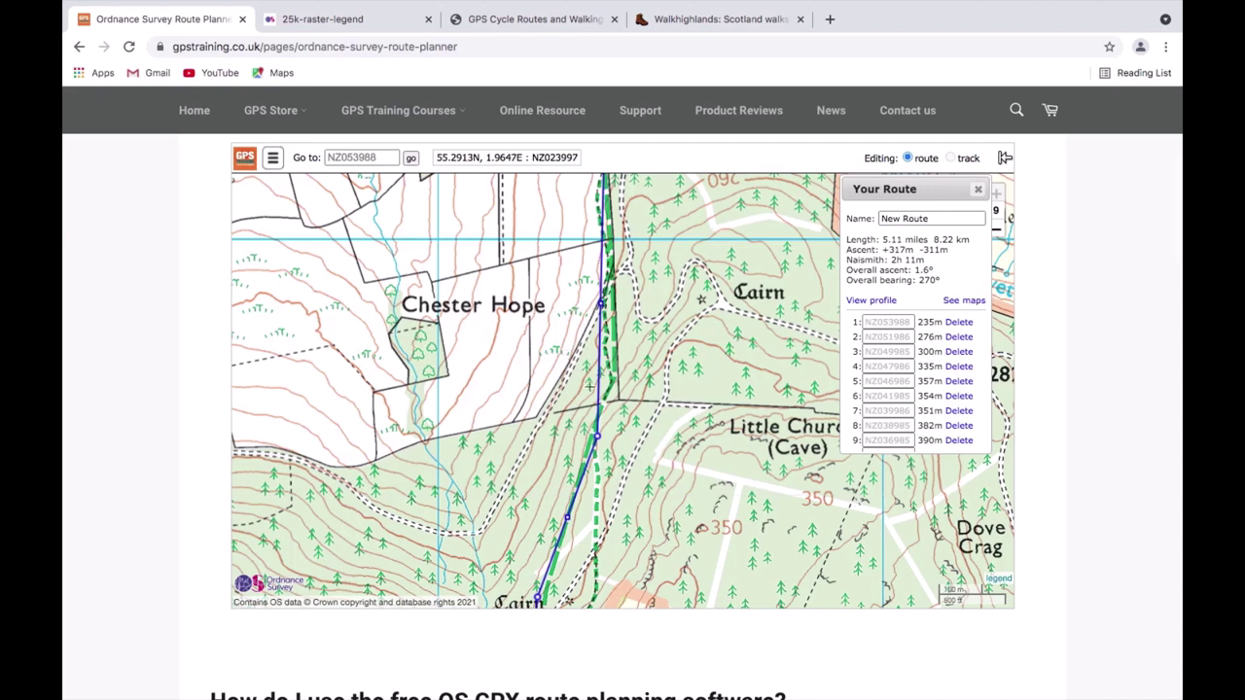
{"action": "left_click", "coordinate": [602, 307]}
{"action": "left_click_drag", "start_coordinate": [602, 307], "coordinate": [609, 303]}
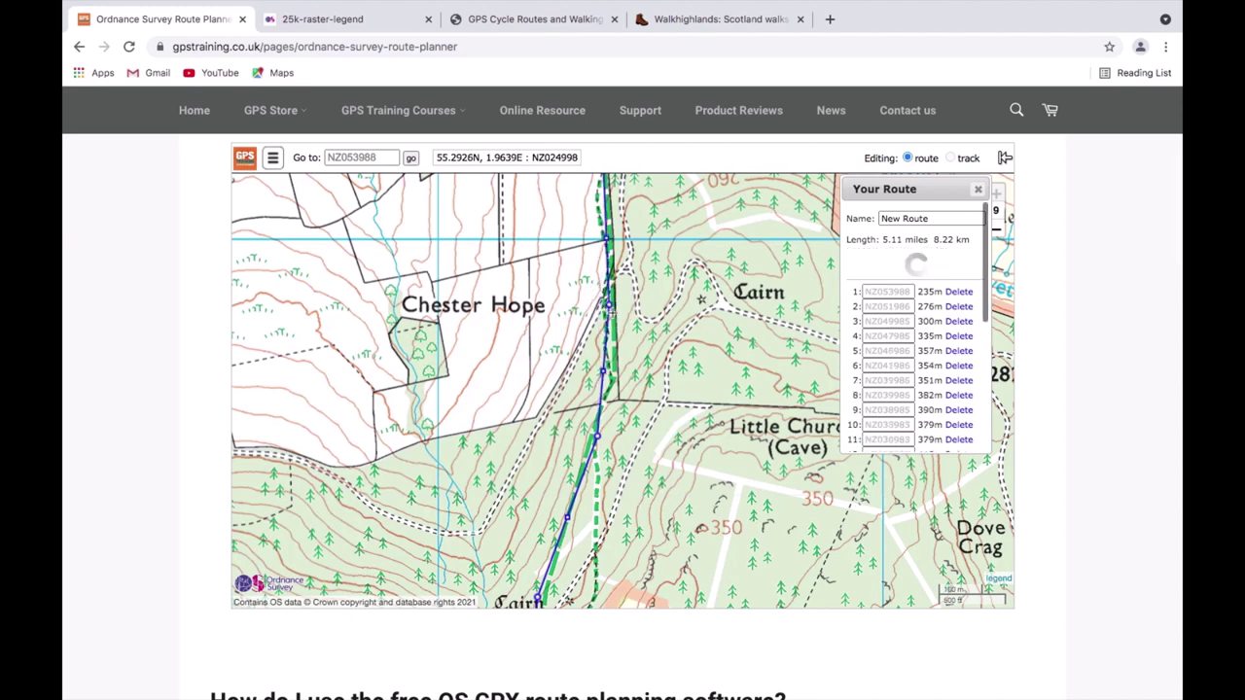
{"action": "left_click", "coordinate": [605, 303]}
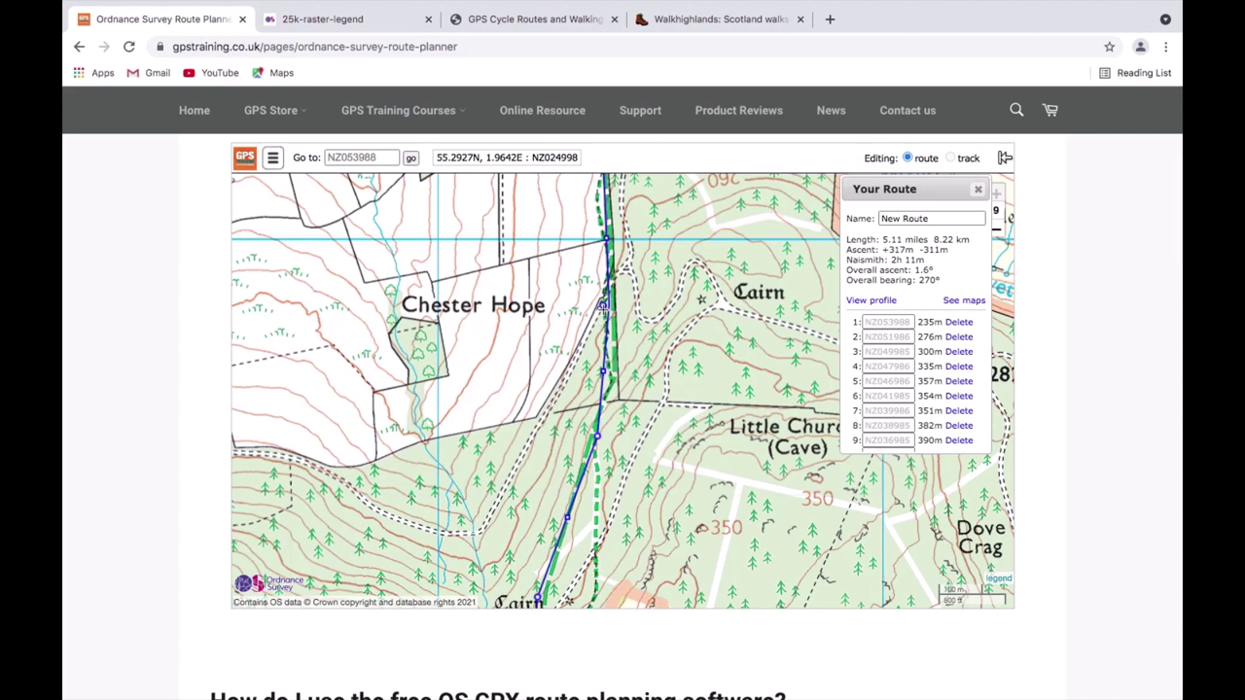
Step: Add and adjust closely spaced waypoints along the path bend south-east of Chester Hope, down to the forest boundary corner
{"action": "left_click", "coordinate": [601, 373]}
{"action": "left_click_drag", "start_coordinate": [600, 373], "coordinate": [601, 374]}
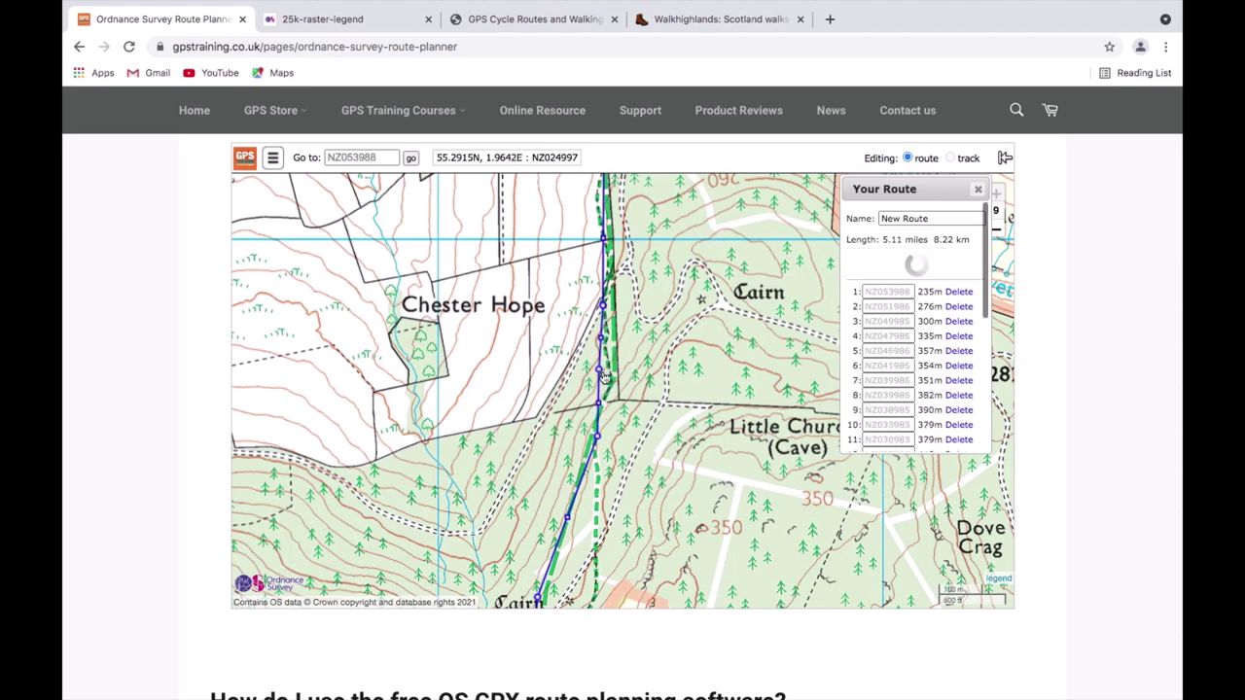
{"action": "left_click_drag", "start_coordinate": [600, 405], "coordinate": [605, 402]}
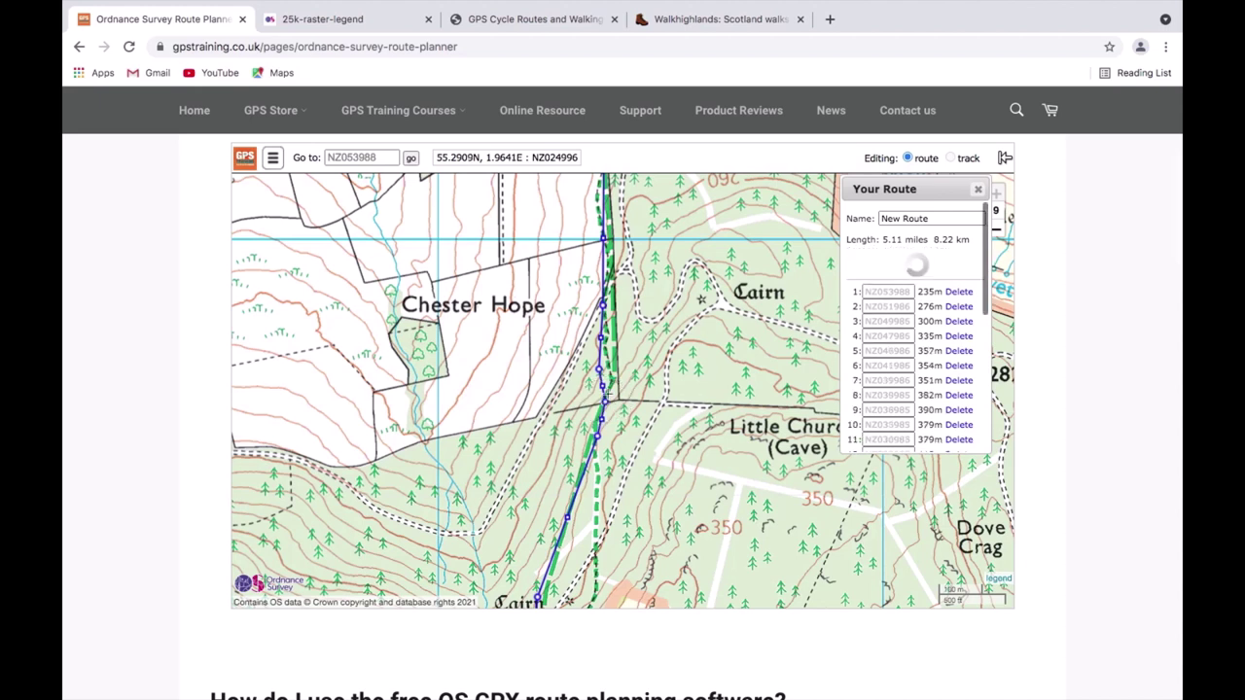
{"action": "left_click", "coordinate": [608, 339]}
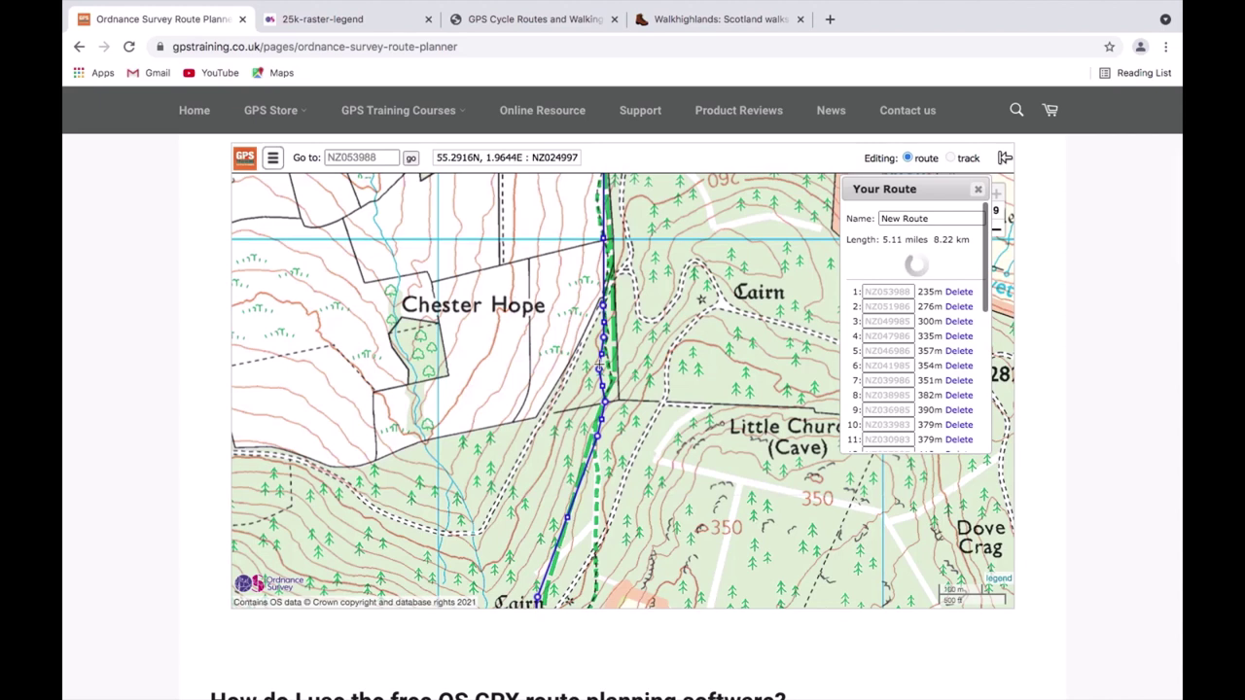
{"action": "left_click", "coordinate": [604, 365]}
{"action": "left_click", "coordinate": [607, 385]}
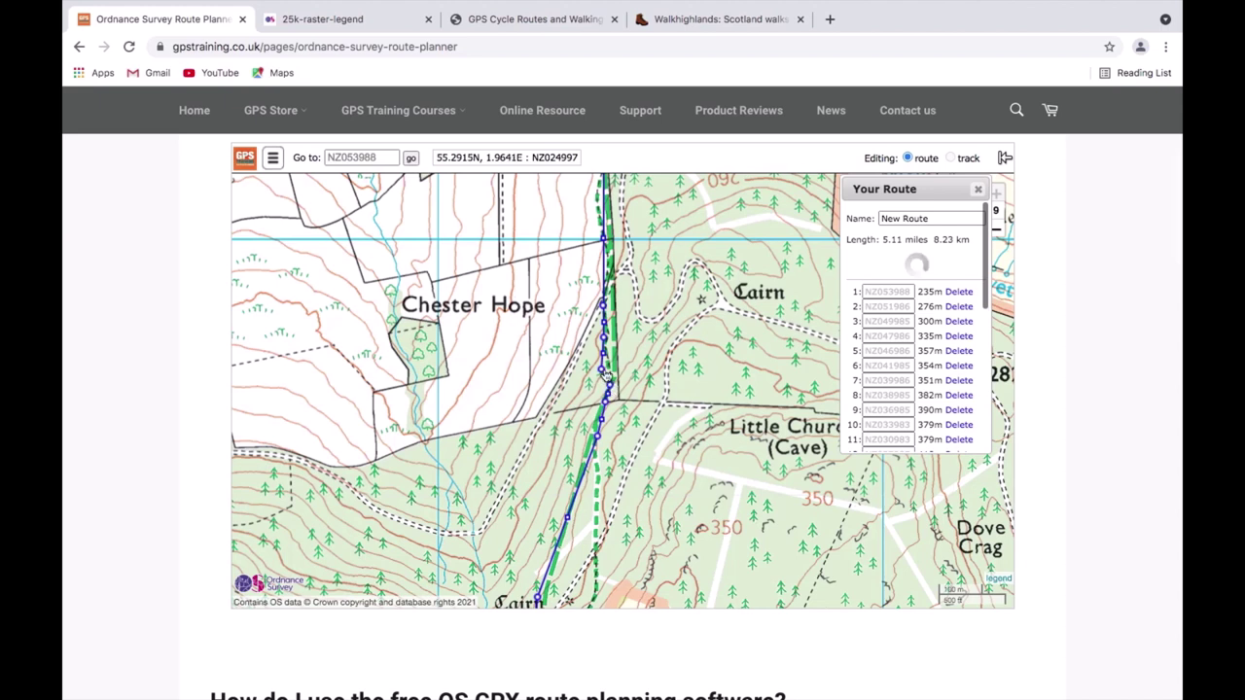
{"action": "left_click", "coordinate": [609, 367]}
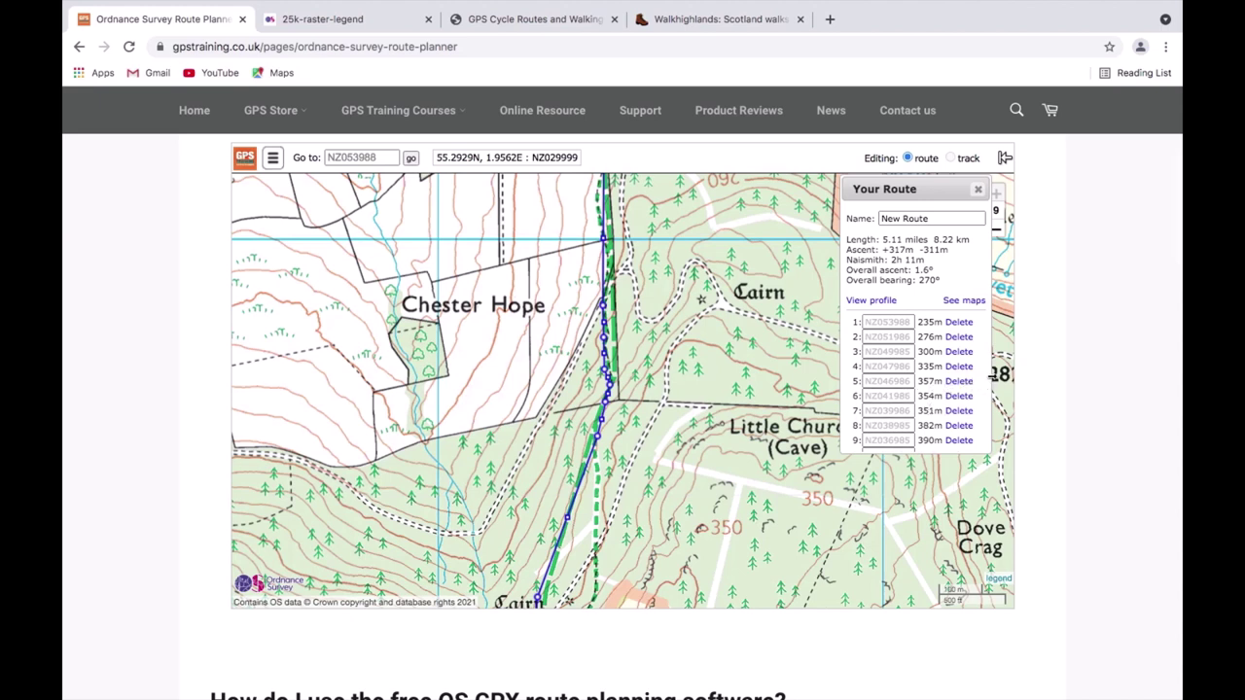
Step: Move the route window to the middle of the map and review its waypoint list down to the GPX download option
{"action": "left_click_drag", "start_coordinate": [938, 187], "coordinate": [650, 228]}
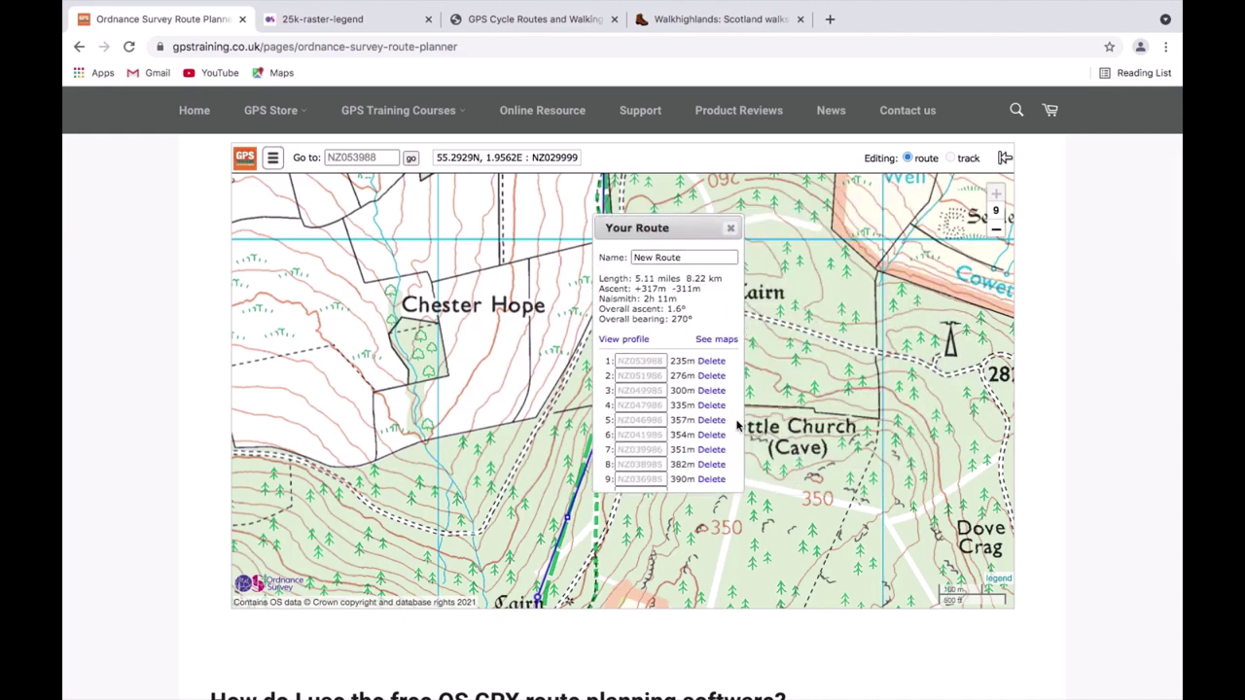
{"action": "scroll", "coordinate": [736, 426], "scroll_direction": "up", "scroll_amount": 3}
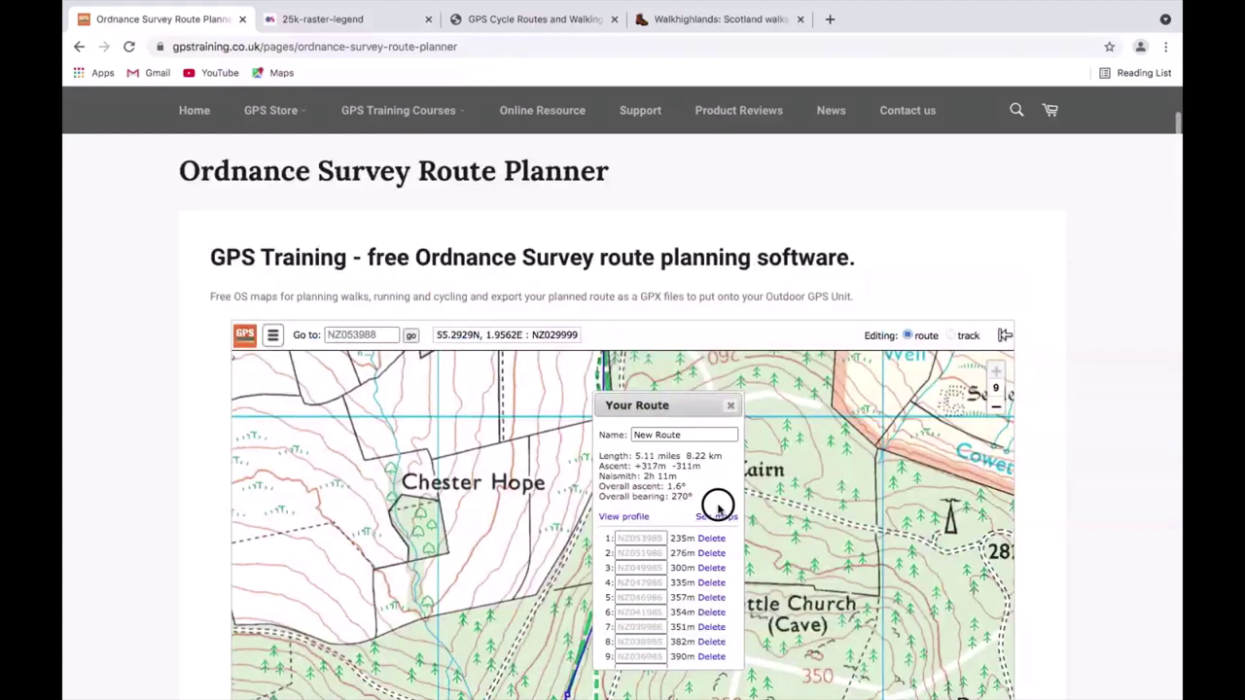
{"action": "left_click_drag", "start_coordinate": [693, 407], "coordinate": [689, 368]}
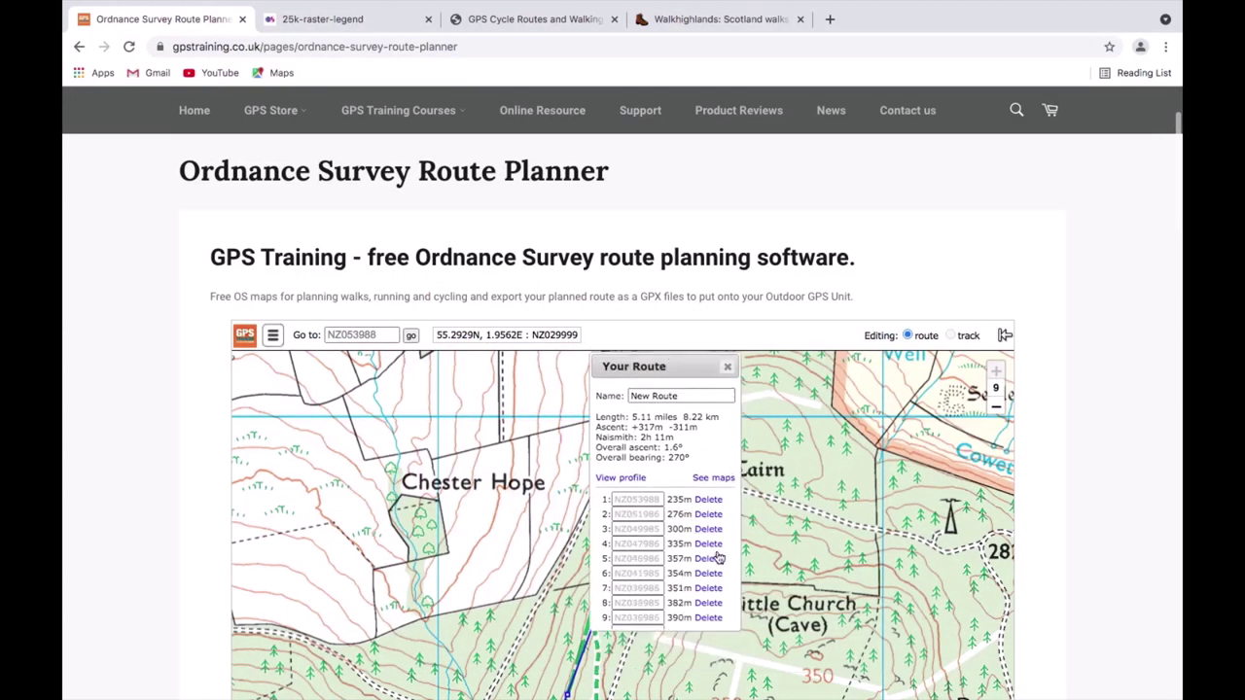
{"action": "scroll", "coordinate": [723, 574], "scroll_direction": "down", "scroll_amount": 5}
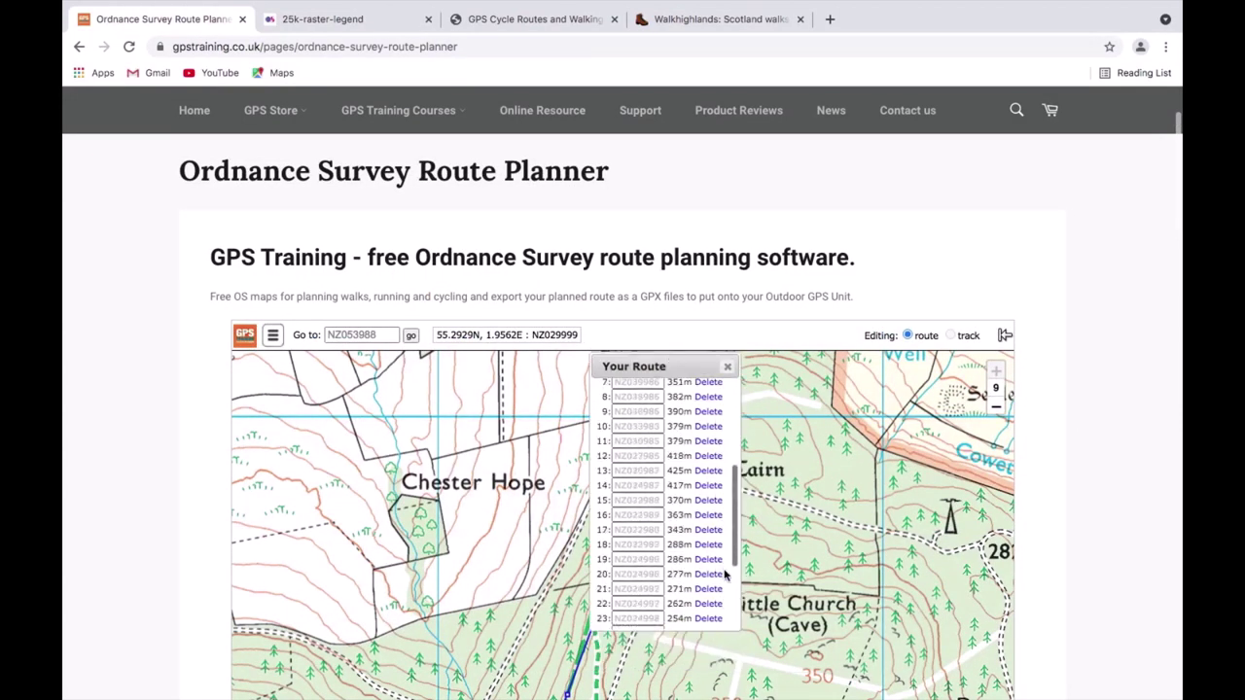
{"action": "left_click_drag", "start_coordinate": [735, 524], "coordinate": [740, 591]}
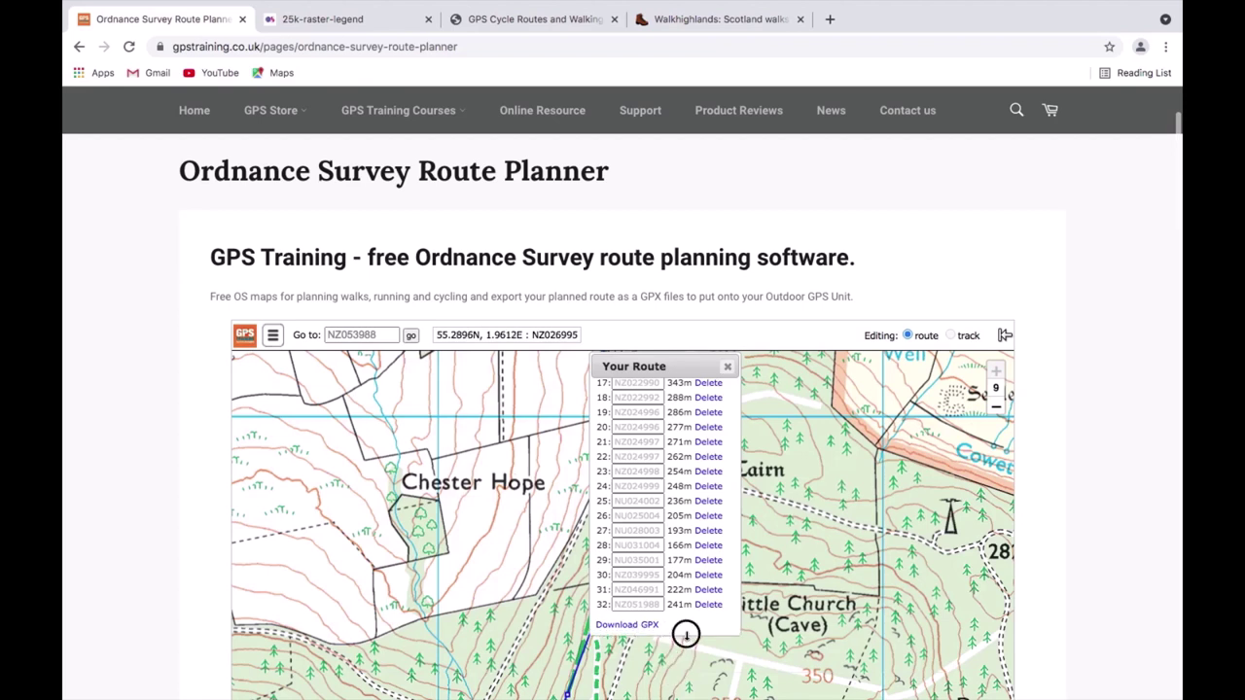
Step: Widen the route window, move it east of the plotted line, and narrow it again
{"action": "left_click_drag", "start_coordinate": [741, 584], "coordinate": [806, 585]}
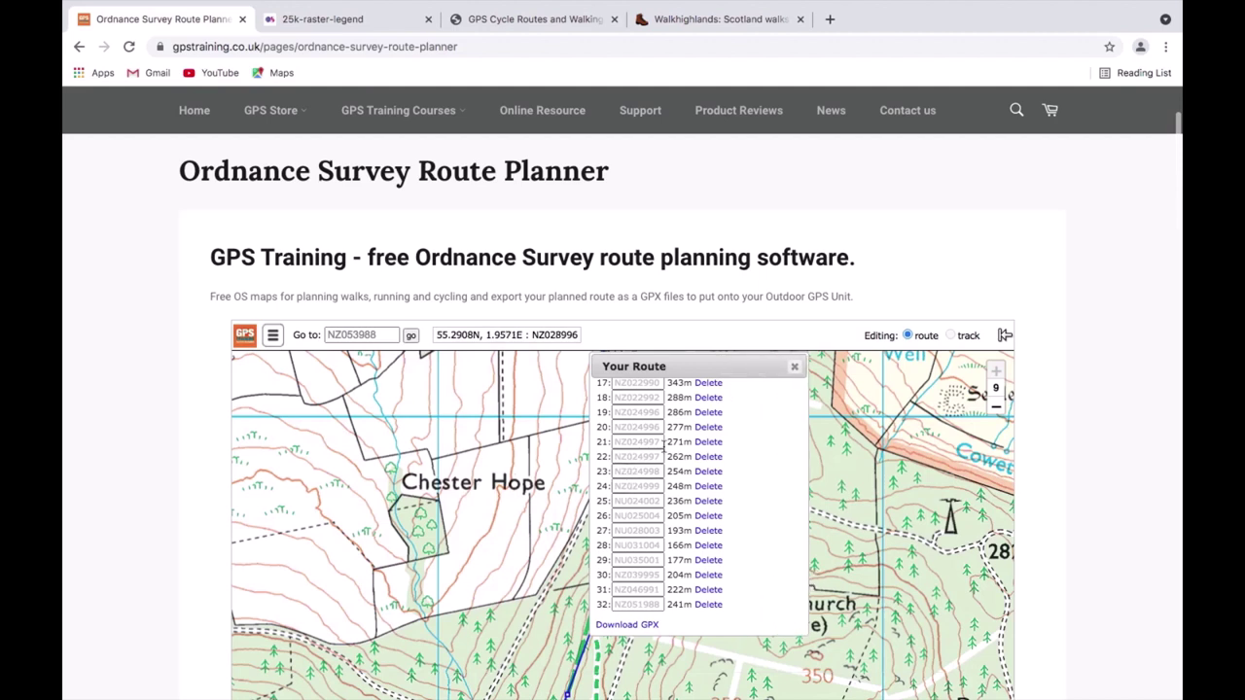
{"action": "left_click_drag", "start_coordinate": [730, 372], "coordinate": [804, 393]}
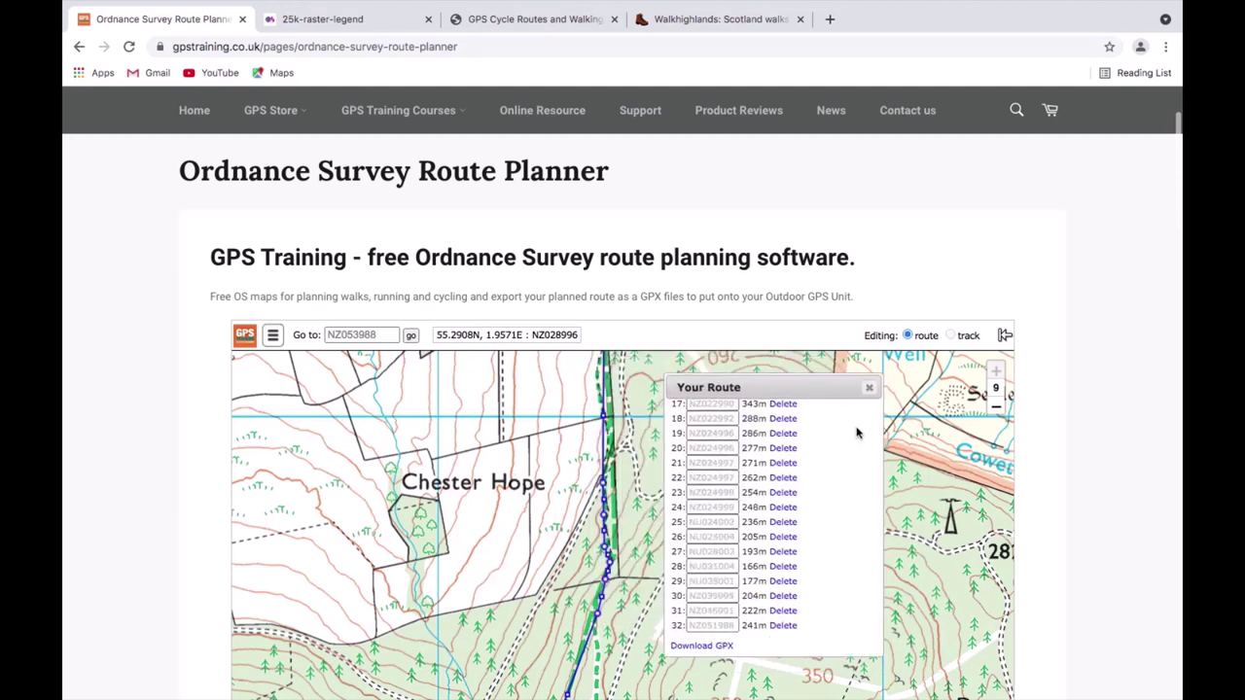
{"action": "left_click_drag", "start_coordinate": [882, 428], "coordinate": [809, 430]}
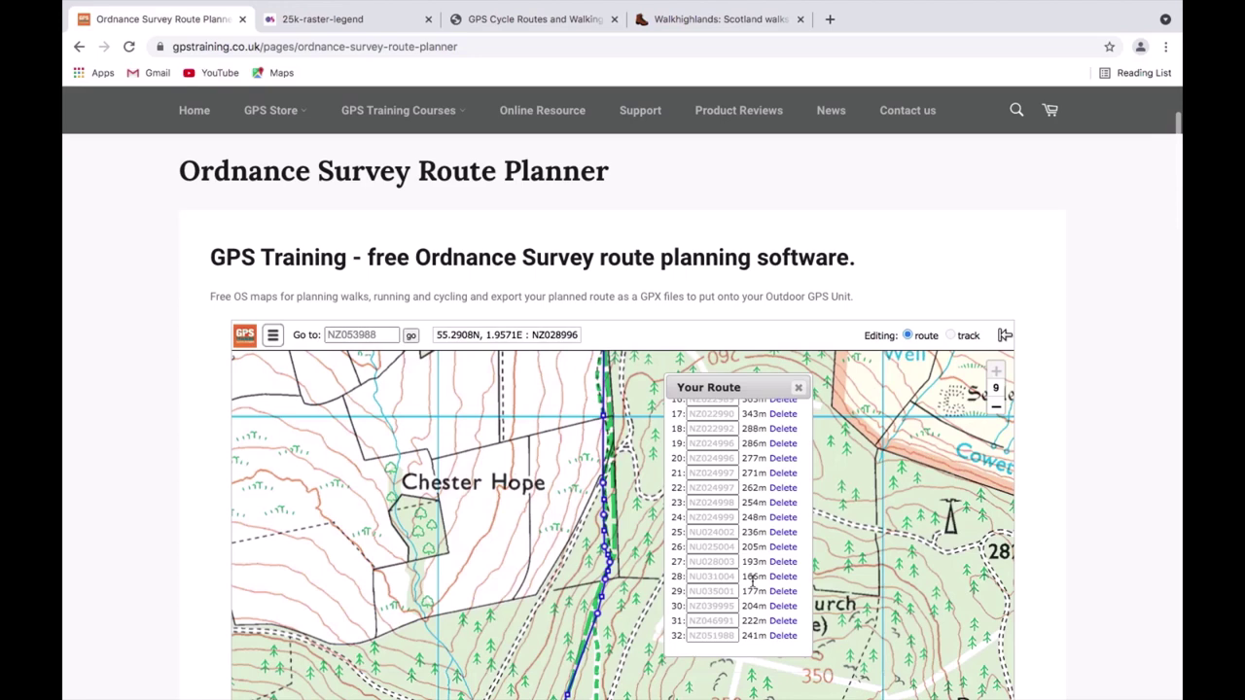
Step: Examine the whole circular route at a wide scale and its closing road stretch from the cattle grid to the Lordenshaw car park
{"action": "scroll", "coordinate": [1038, 464], "scroll_direction": "down", "scroll_amount": 1}
{"action": "scroll", "coordinate": [1038, 464], "scroll_direction": "down", "scroll_amount": 1}
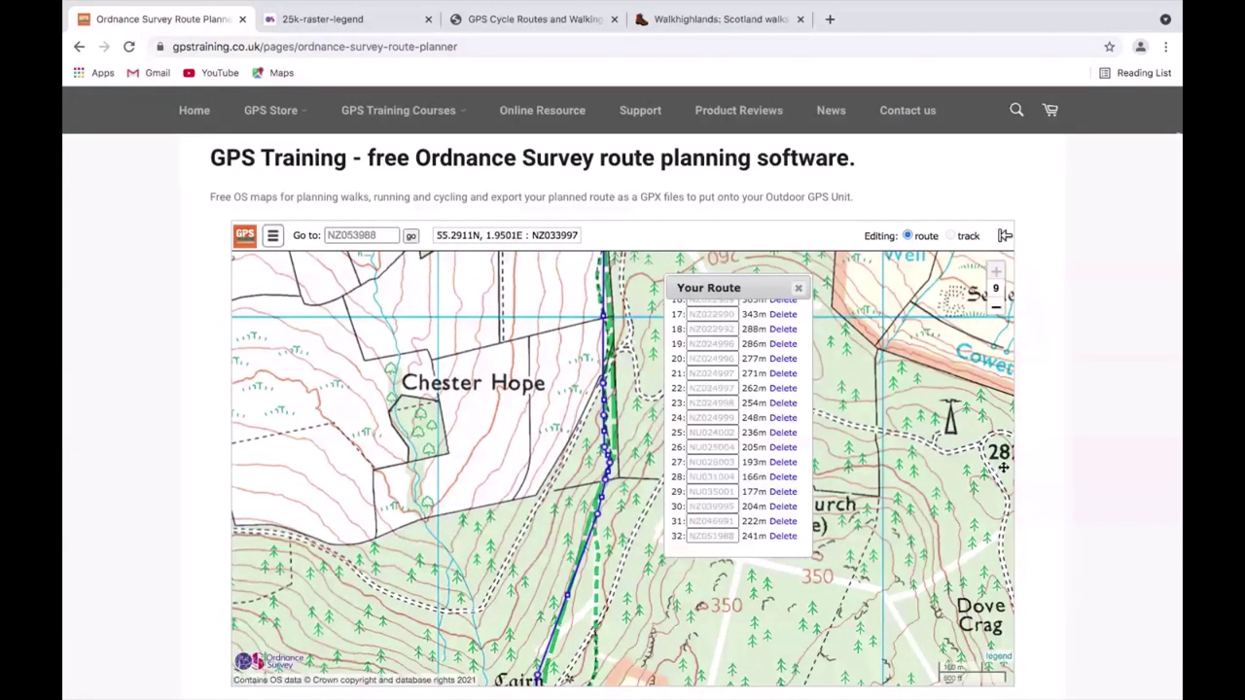
{"action": "scroll", "coordinate": [1002, 468], "scroll_direction": "down", "scroll_amount": 3}
{"action": "left_click_drag", "start_coordinate": [920, 463], "coordinate": [403, 423]}
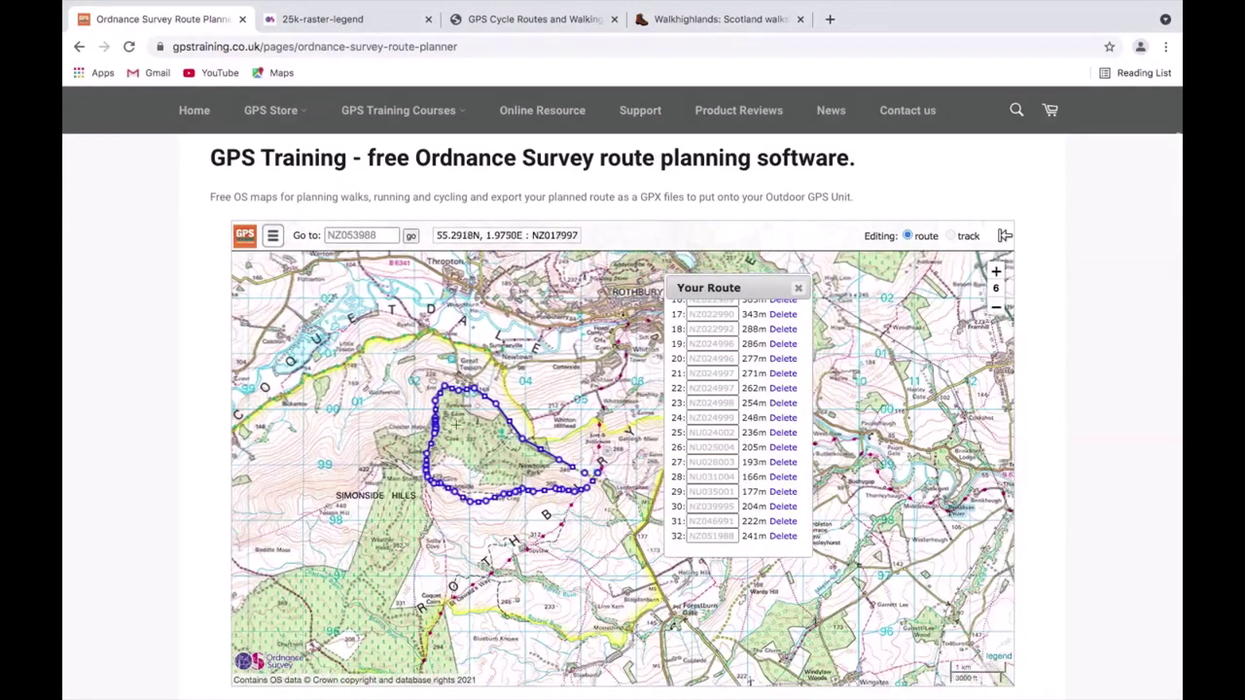
{"action": "left_click_drag", "start_coordinate": [551, 361], "coordinate": [528, 356]}
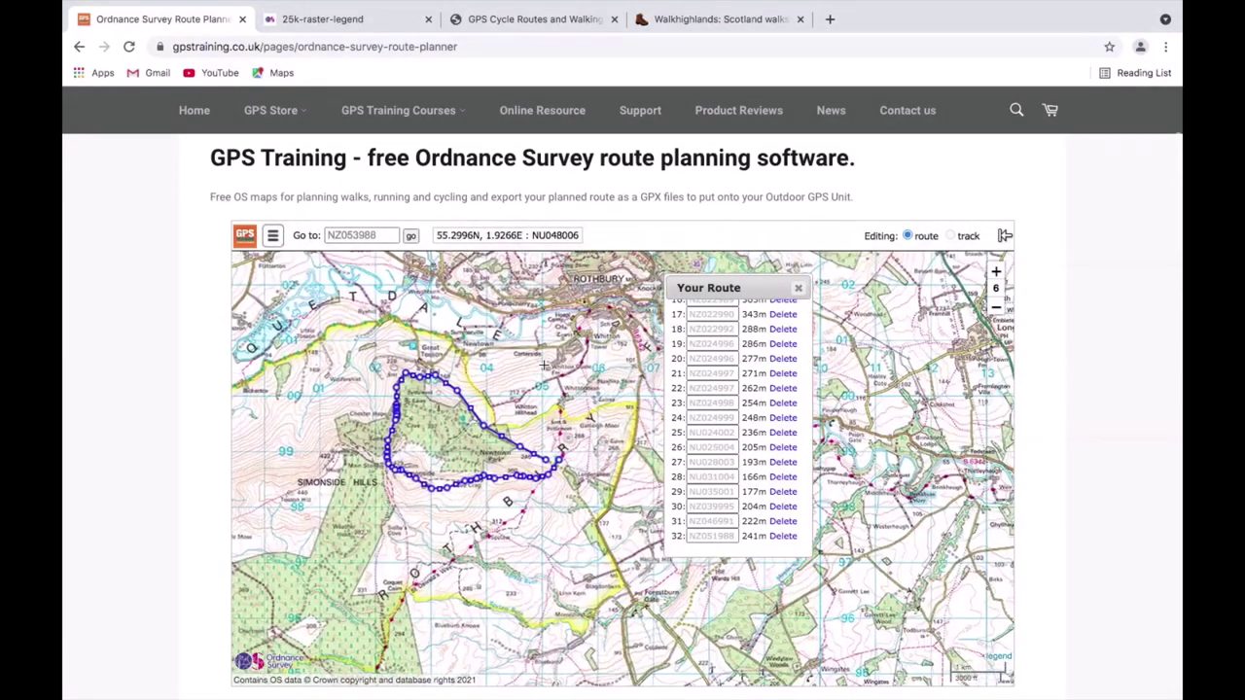
{"action": "left_click", "coordinate": [996, 273]}
{"action": "left_click_drag", "start_coordinate": [533, 326], "coordinate": [692, 353]}
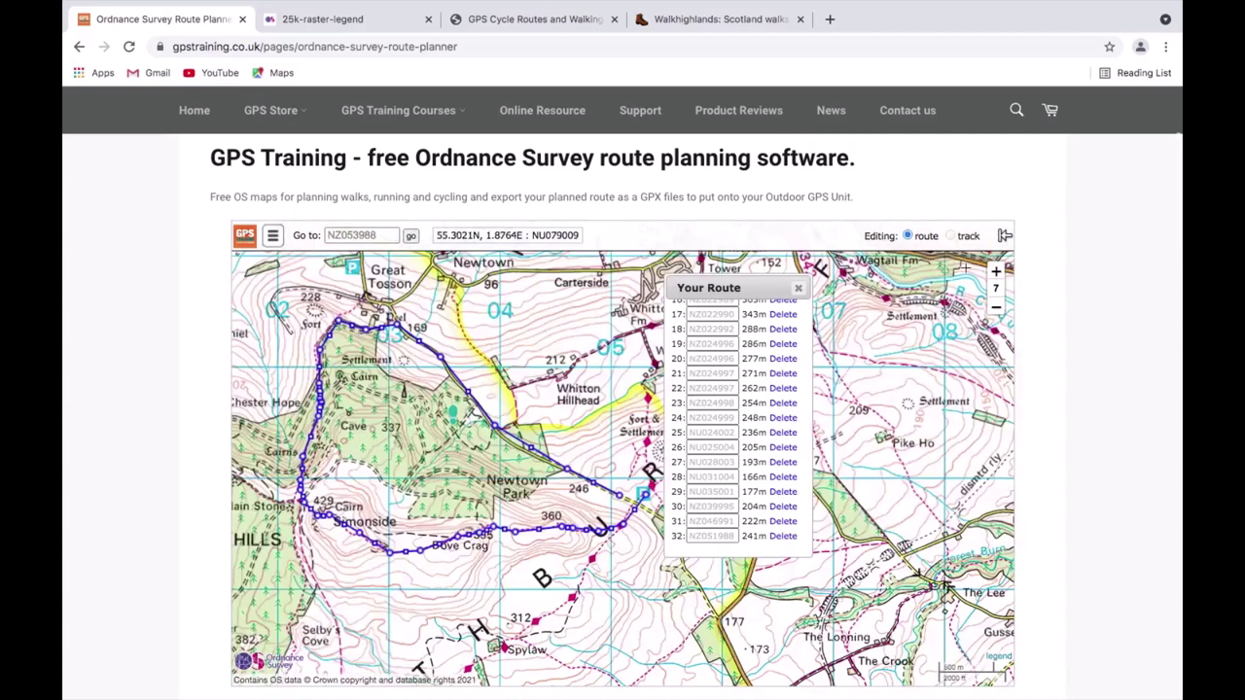
{"action": "left_click", "coordinate": [996, 274]}
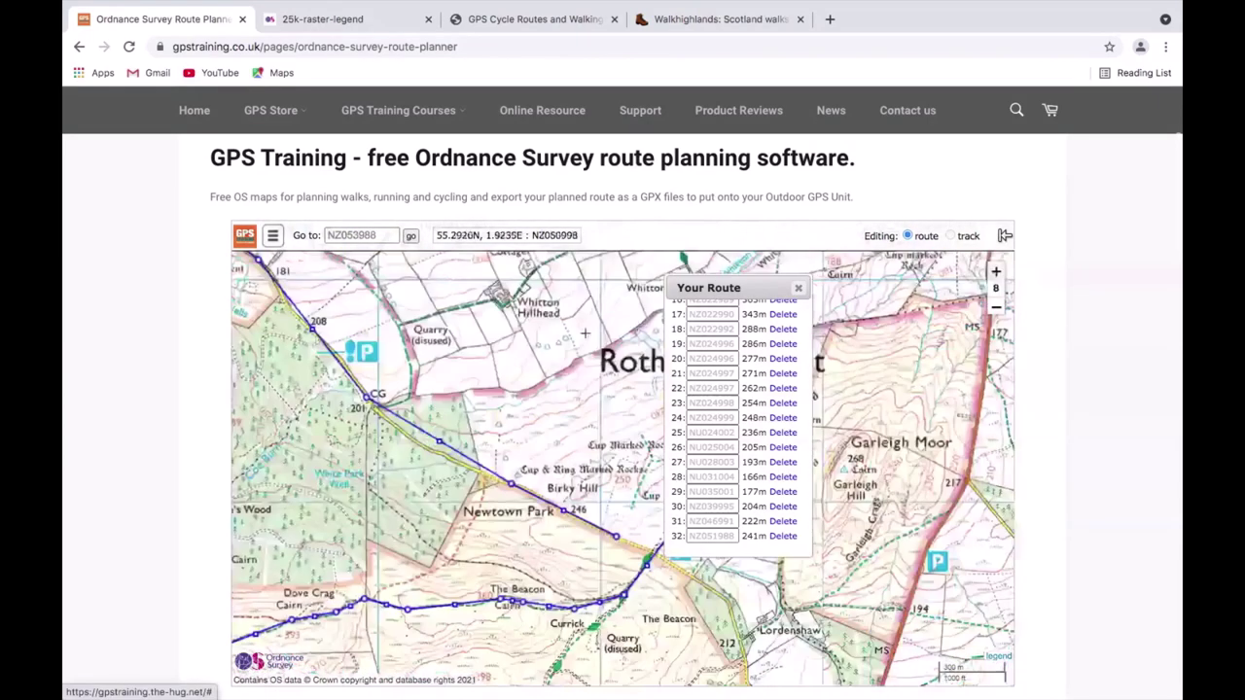
{"action": "left_click_drag", "start_coordinate": [578, 325], "coordinate": [611, 321]}
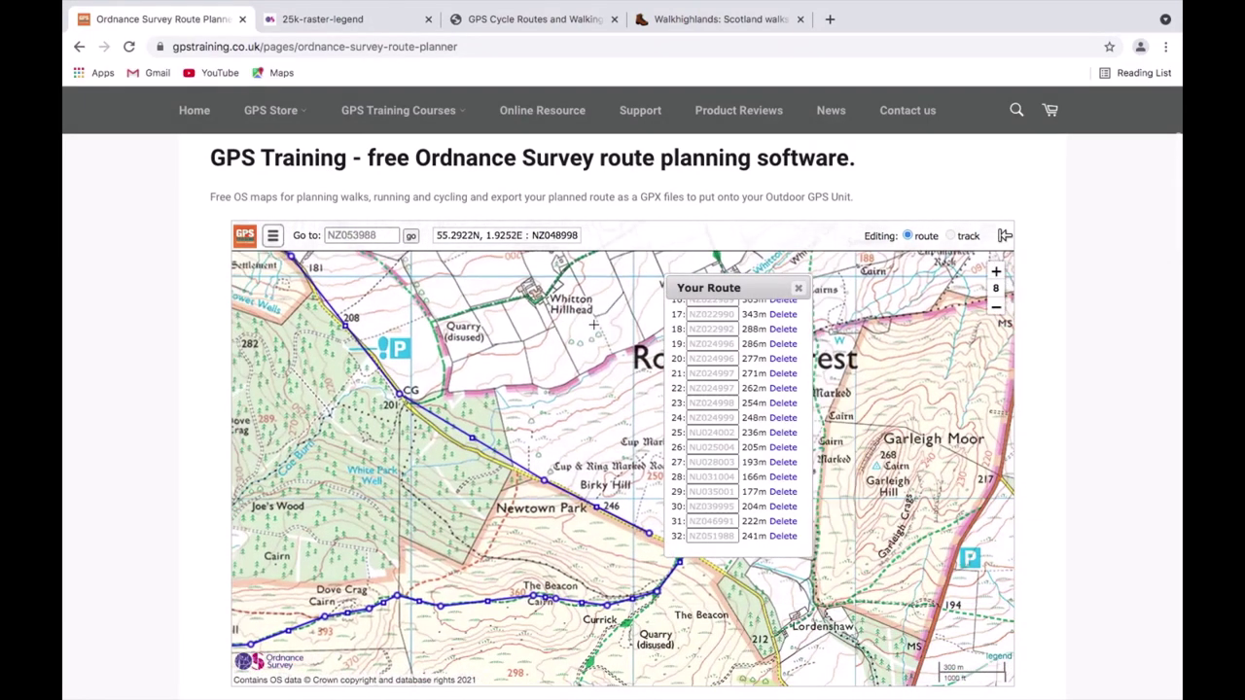
Step: Delete the route's third waypoint and reshape that stretch with two new waypoints along the green dashed path just north of Currick
{"action": "left_click", "coordinate": [995, 272]}
{"action": "left_click_drag", "start_coordinate": [566, 383], "coordinate": [461, 329]}
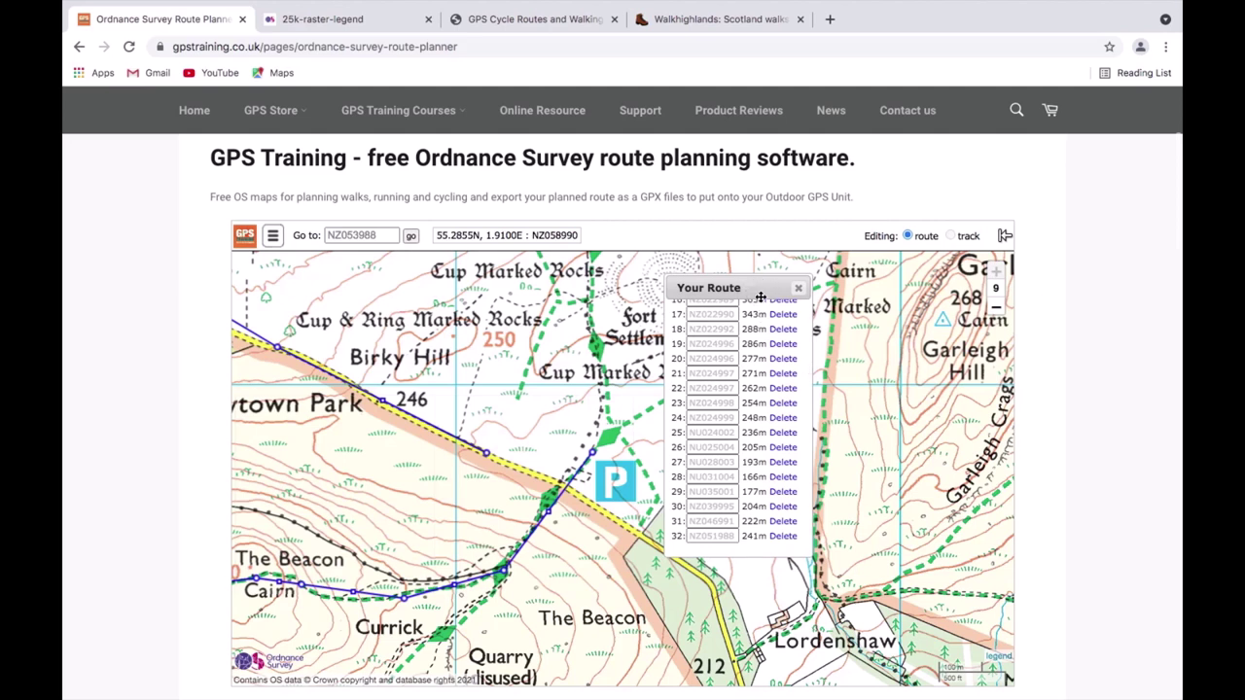
{"action": "scroll", "coordinate": [802, 380], "scroll_direction": "up", "scroll_amount": 1}
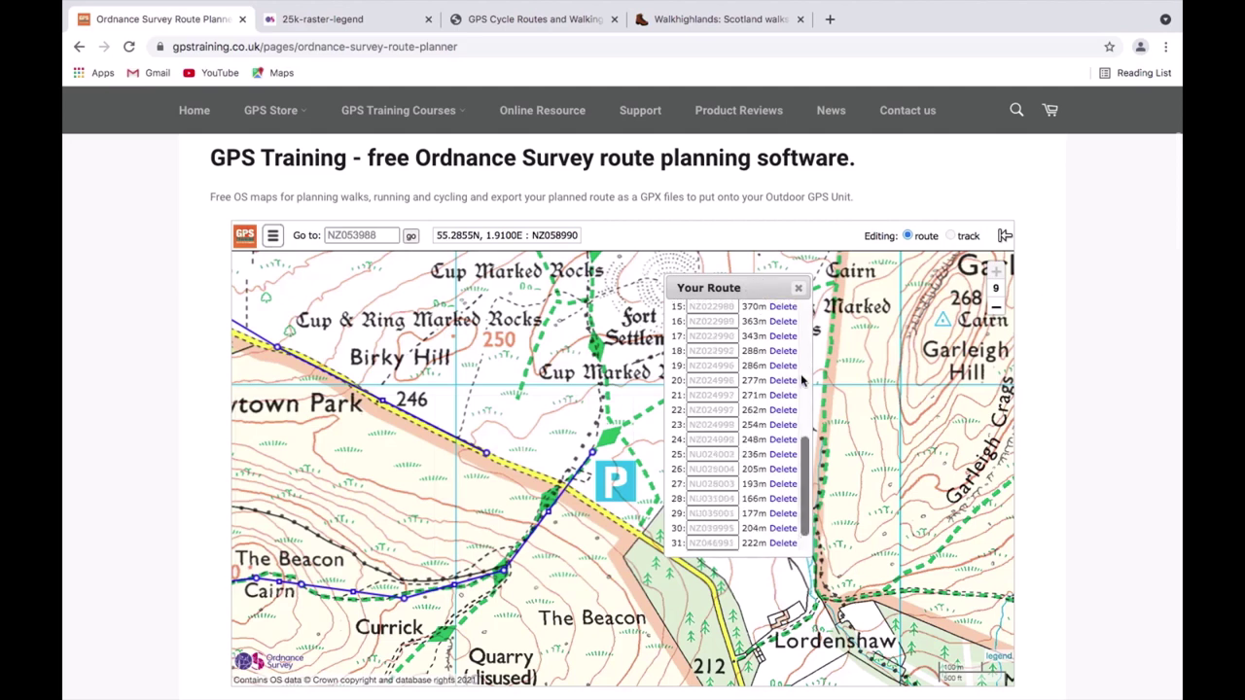
{"action": "scroll", "coordinate": [802, 380], "scroll_direction": "up", "scroll_amount": 5}
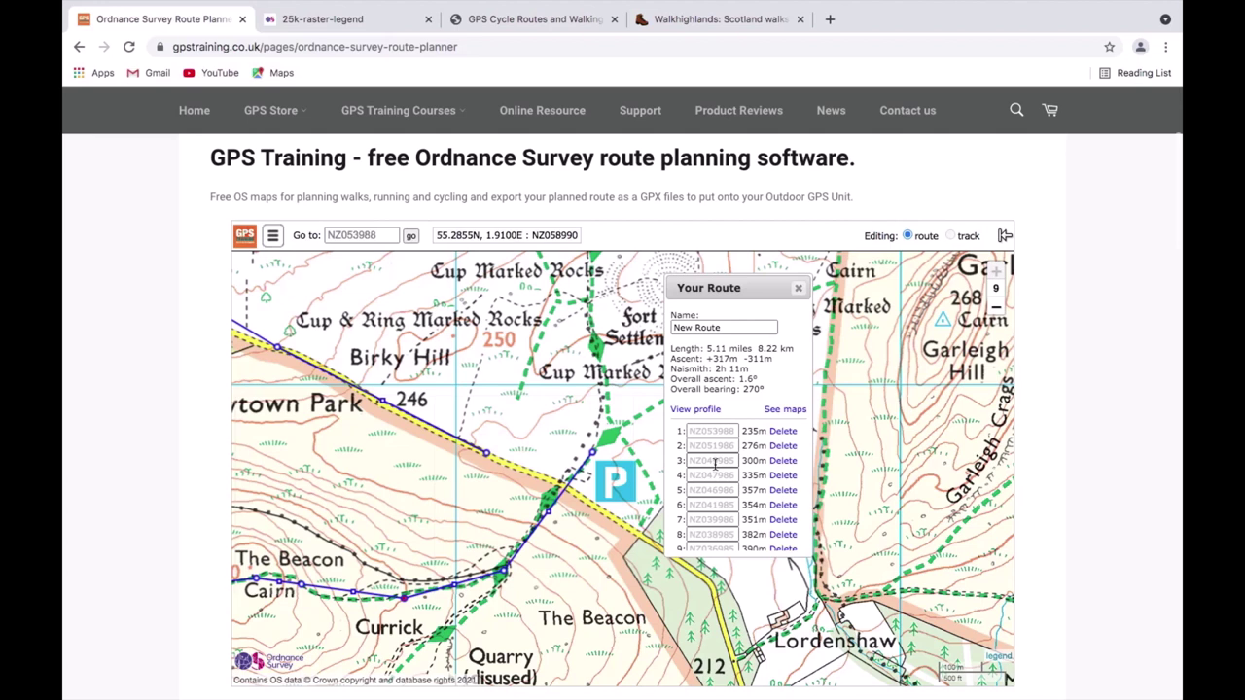
{"action": "left_click", "coordinate": [781, 462]}
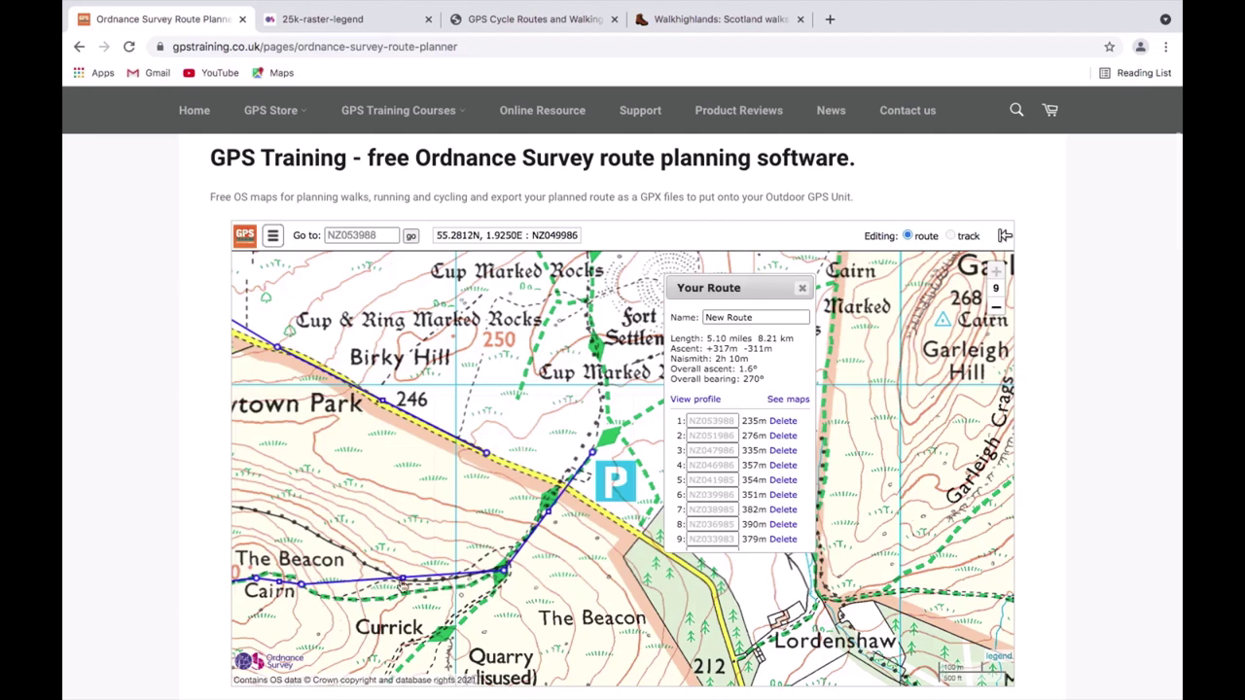
{"action": "left_click_drag", "start_coordinate": [402, 583], "coordinate": [398, 594]}
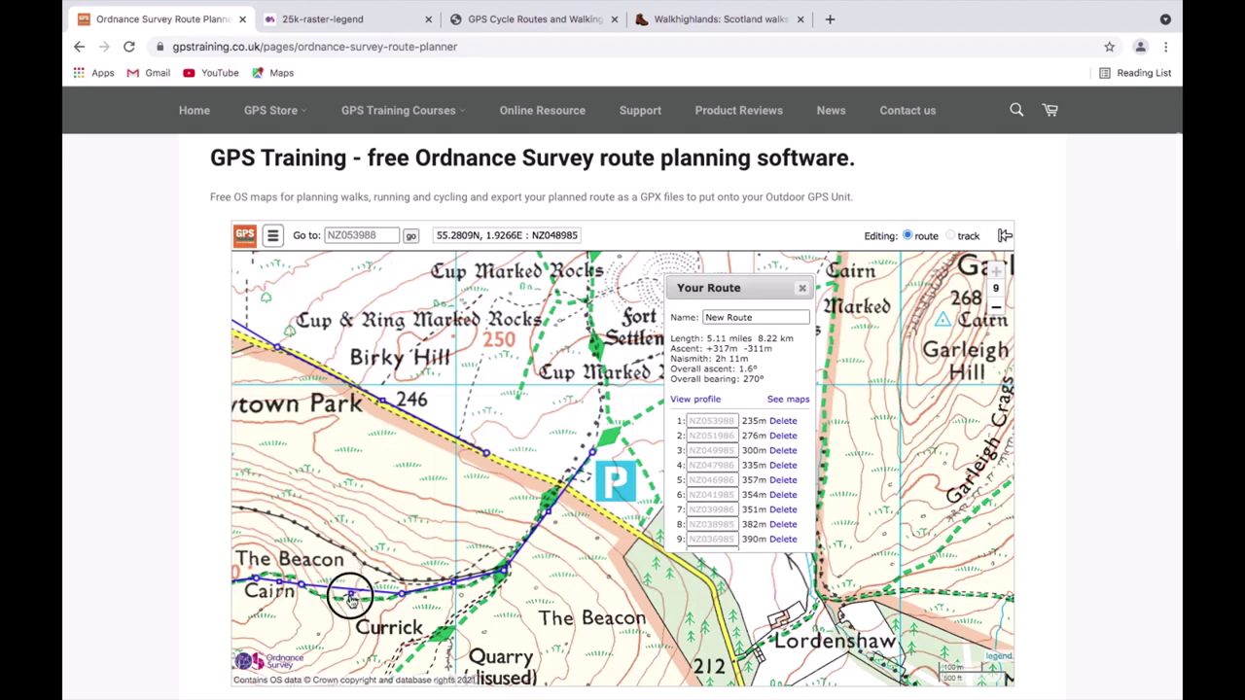
{"action": "left_click_drag", "start_coordinate": [351, 601], "coordinate": [352, 605]}
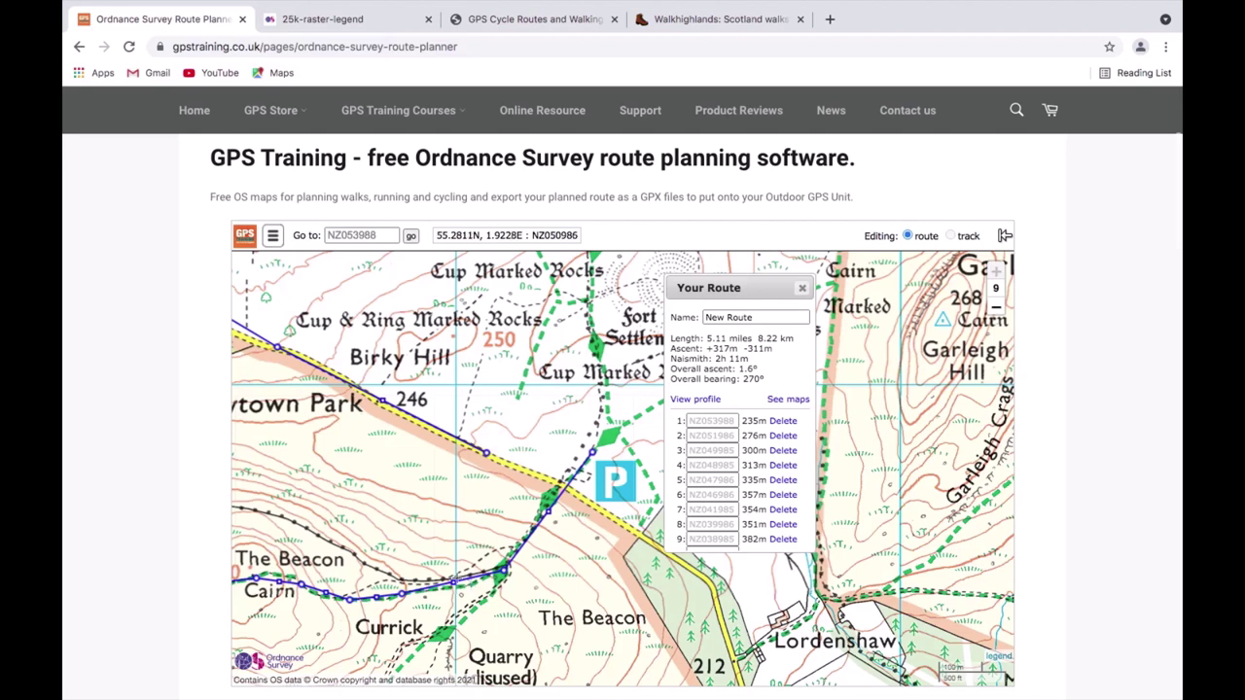
Step: Name the first three waypoints of the route SH1, SH2 and SH3
{"action": "left_click", "coordinate": [707, 421]}
{"action": "type", "text": "SH1"}
{"action": "left_click", "coordinate": [716, 436]}
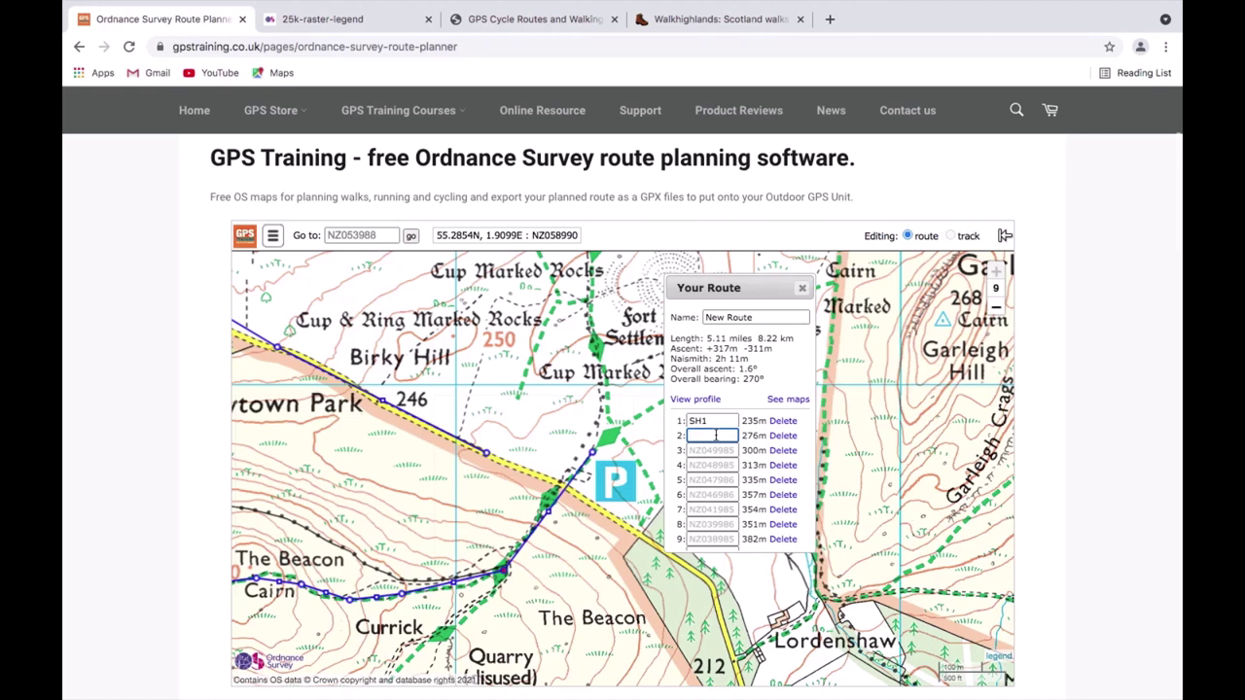
{"action": "type", "text": "SH2"}
{"action": "scroll", "coordinate": [727, 448], "scroll_direction": "up", "scroll_amount": 4}
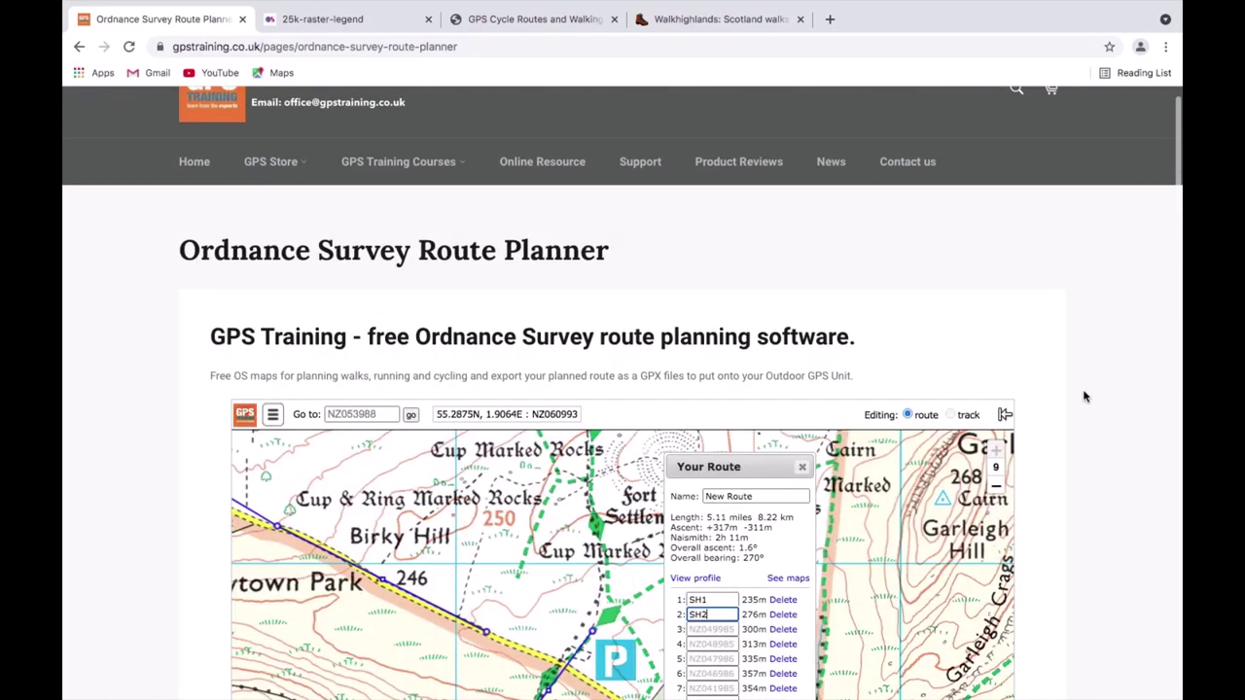
{"action": "scroll", "coordinate": [1088, 388], "scroll_direction": "up", "scroll_amount": 1}
{"action": "scroll", "coordinate": [1088, 388], "scroll_direction": "down", "scroll_amount": 5}
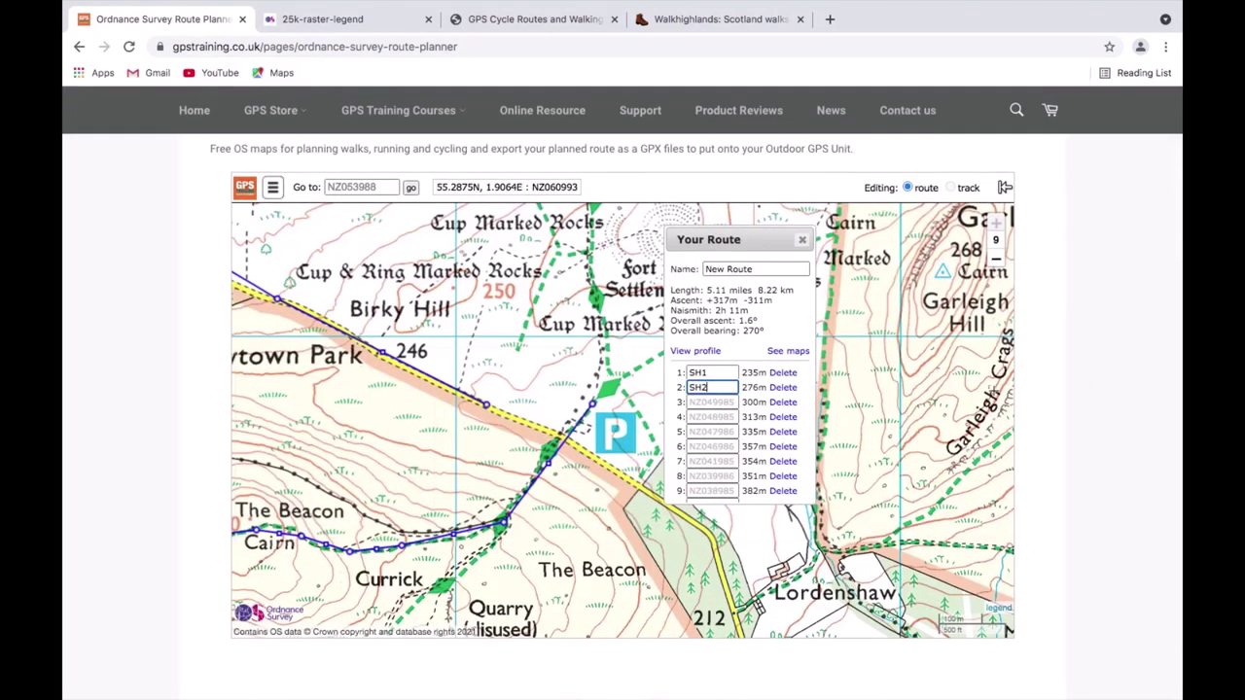
{"action": "left_click", "coordinate": [725, 402]}
{"action": "type", "text": "SH3"}
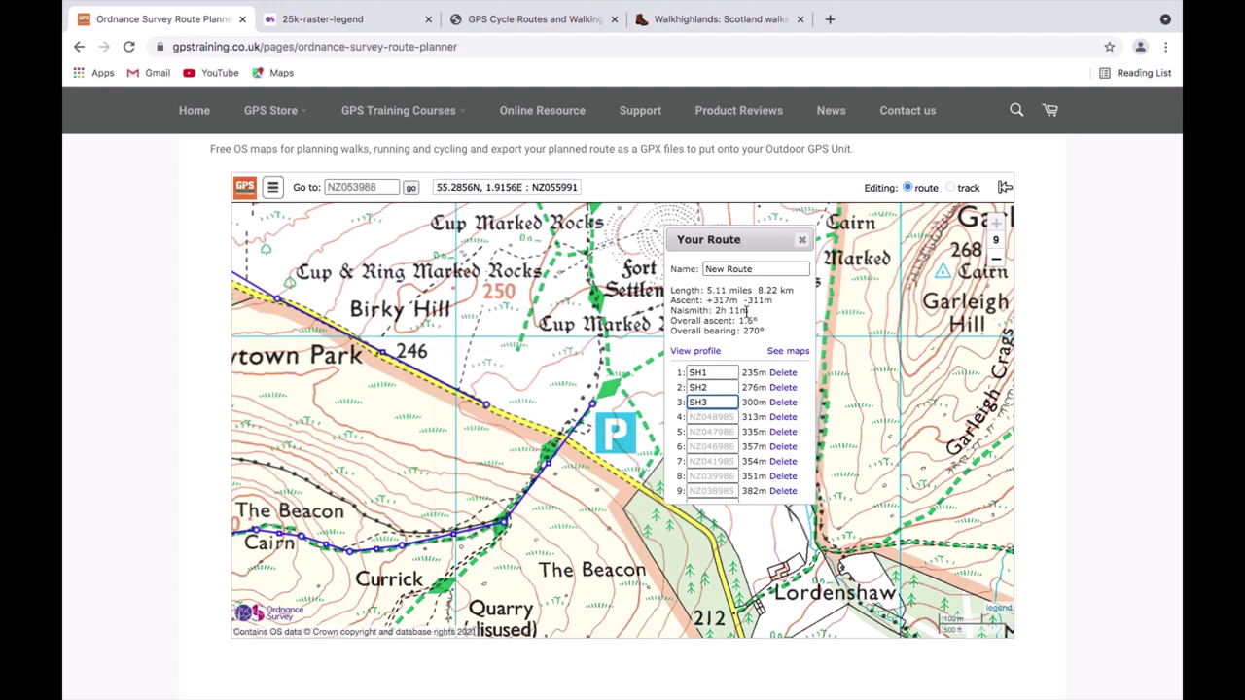
Step: Rename the route Simonside Hills, then view its height profile along the whole distance and close it
{"action": "left_click", "coordinate": [745, 270]}
{"action": "triple_click", "coordinate": [745, 270]}
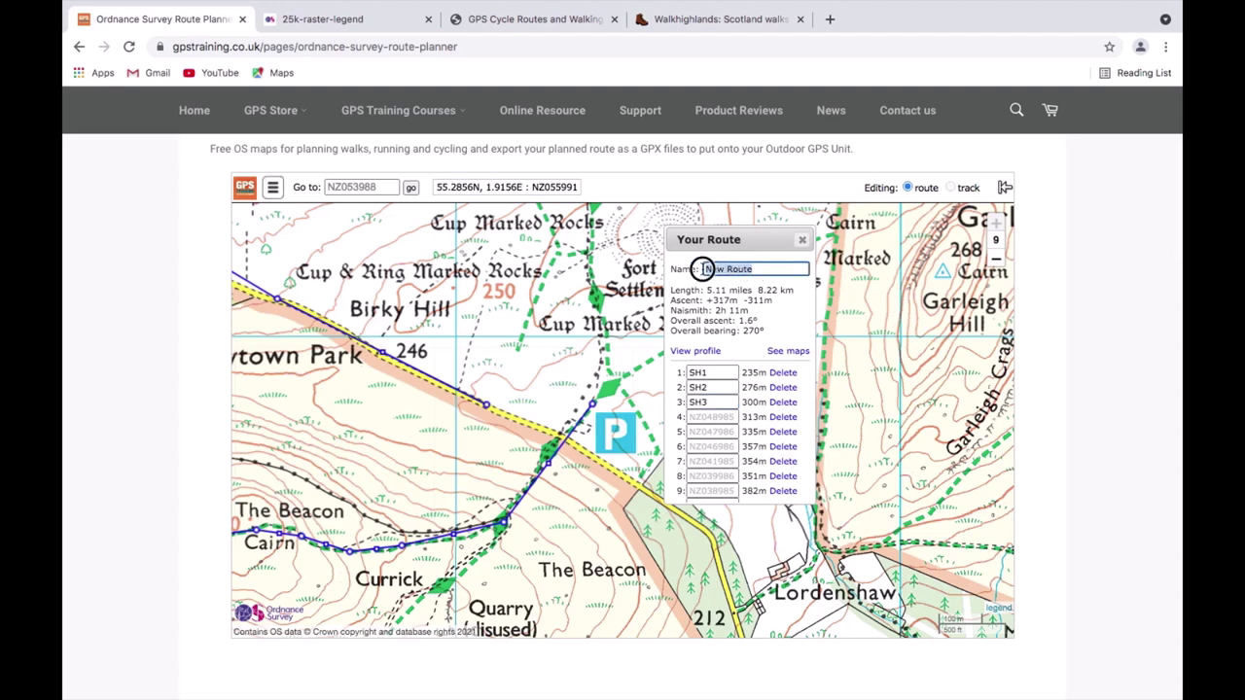
{"action": "key", "text": "BackSpace"}
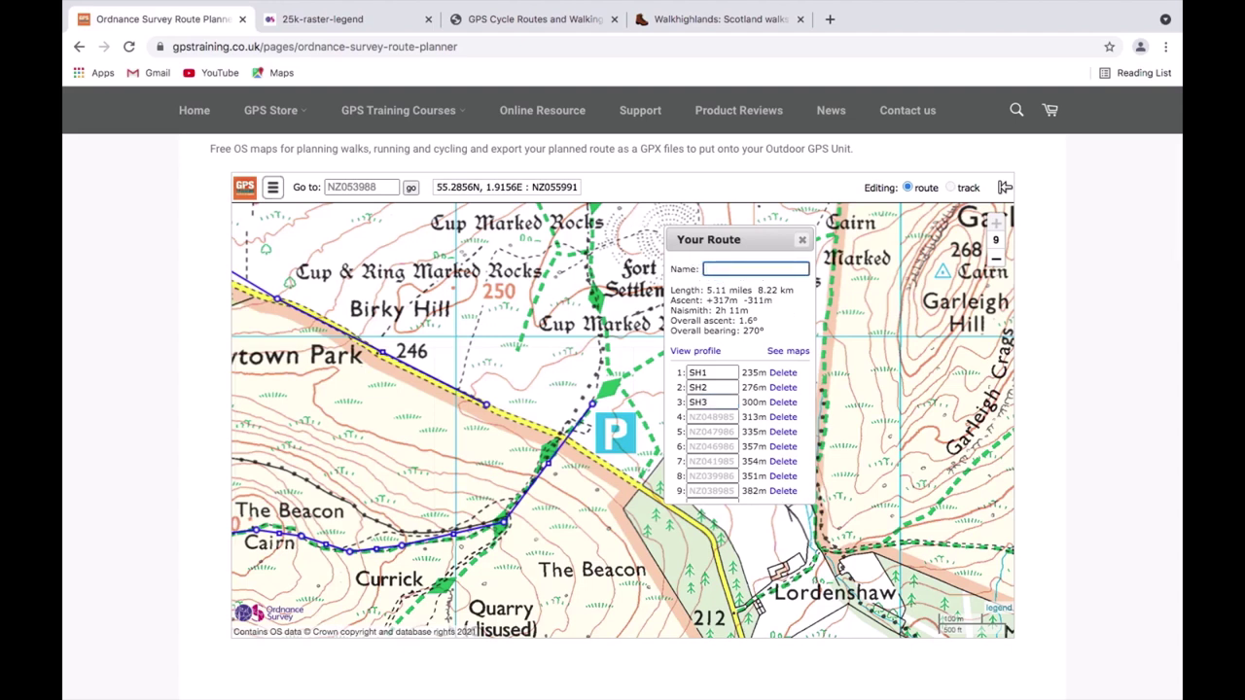
{"action": "type", "text": "Simonside Hills"}
{"action": "left_click", "coordinate": [694, 352]}
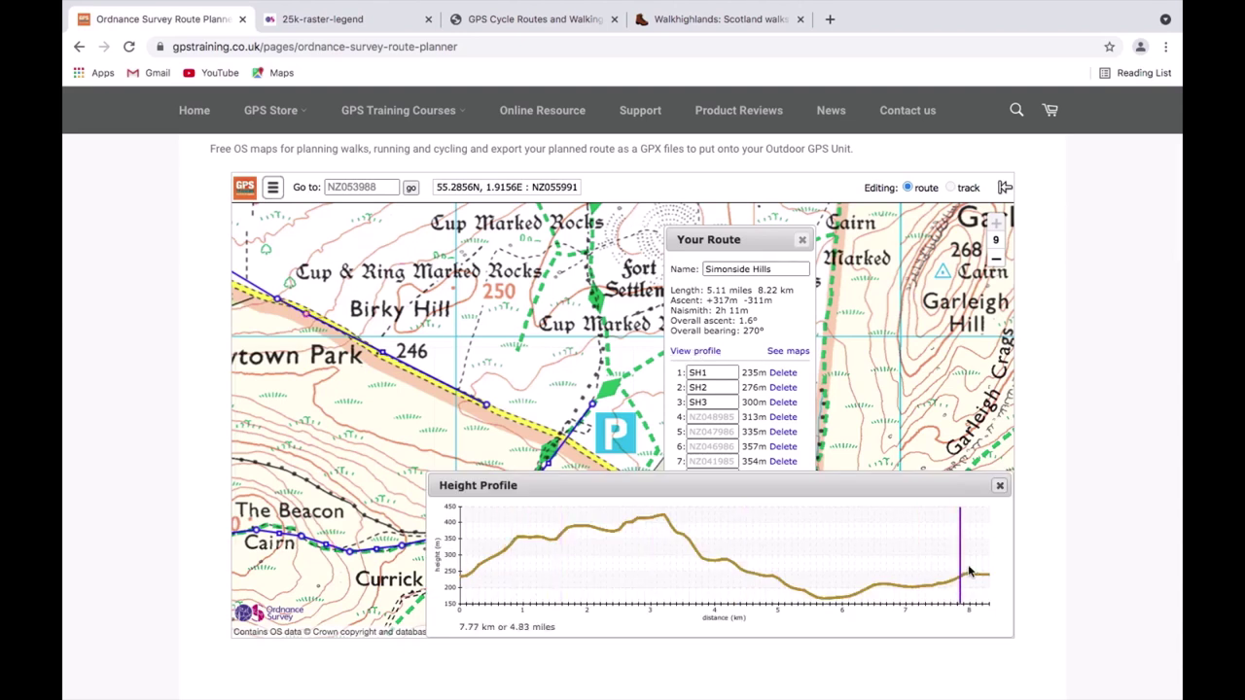
{"action": "left_click", "coordinate": [1002, 487]}
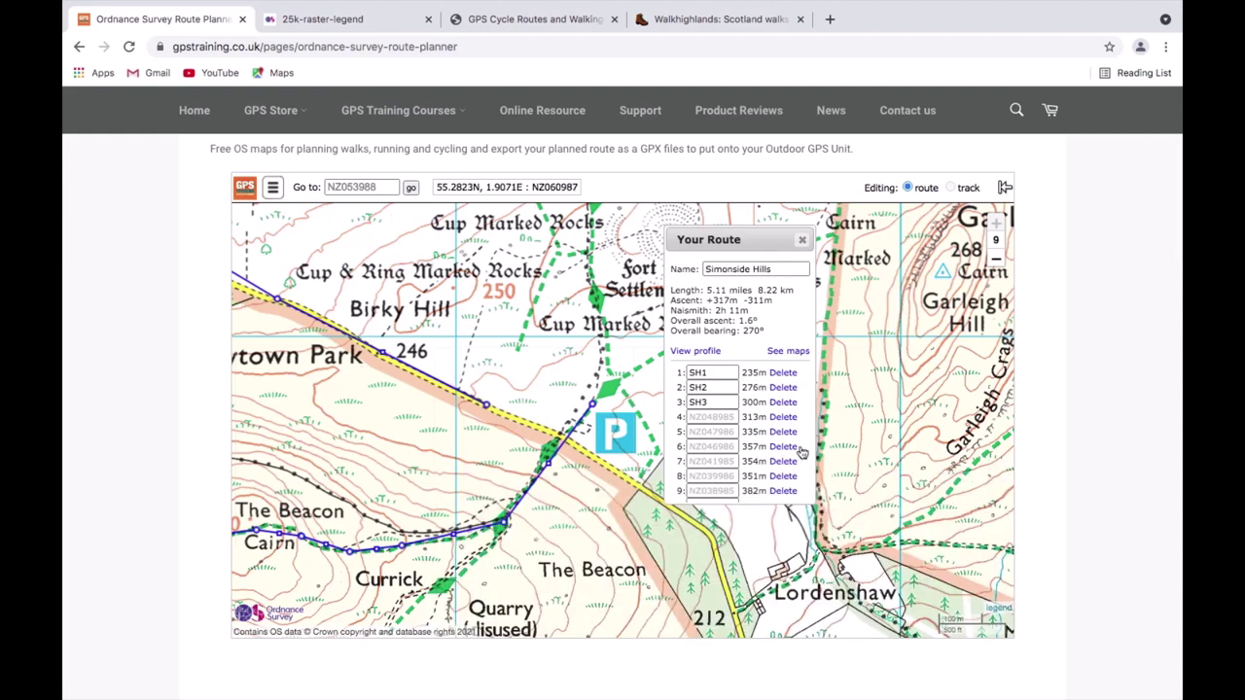
Step: Download the Simonside Hills route as a GPX file
{"action": "scroll", "coordinate": [805, 435], "scroll_direction": "up", "scroll_amount": 2}
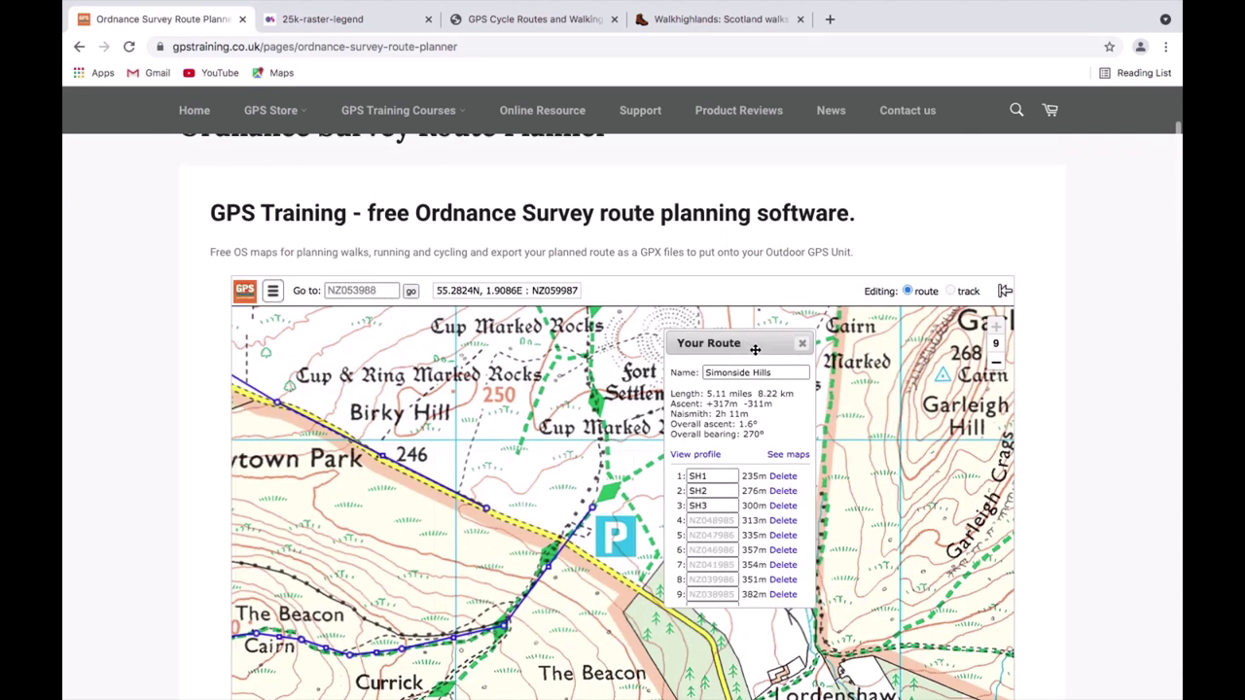
{"action": "scroll", "coordinate": [801, 541], "scroll_direction": "down", "scroll_amount": 3}
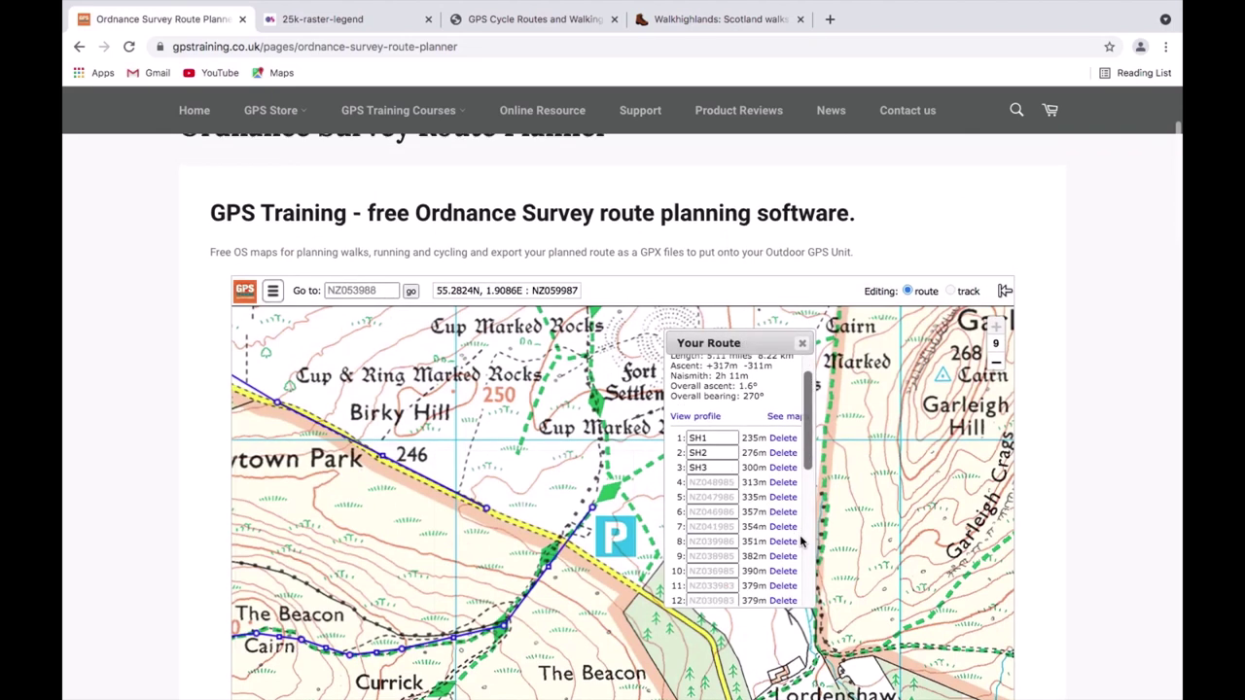
{"action": "scroll", "coordinate": [802, 540], "scroll_direction": "down", "scroll_amount": 1}
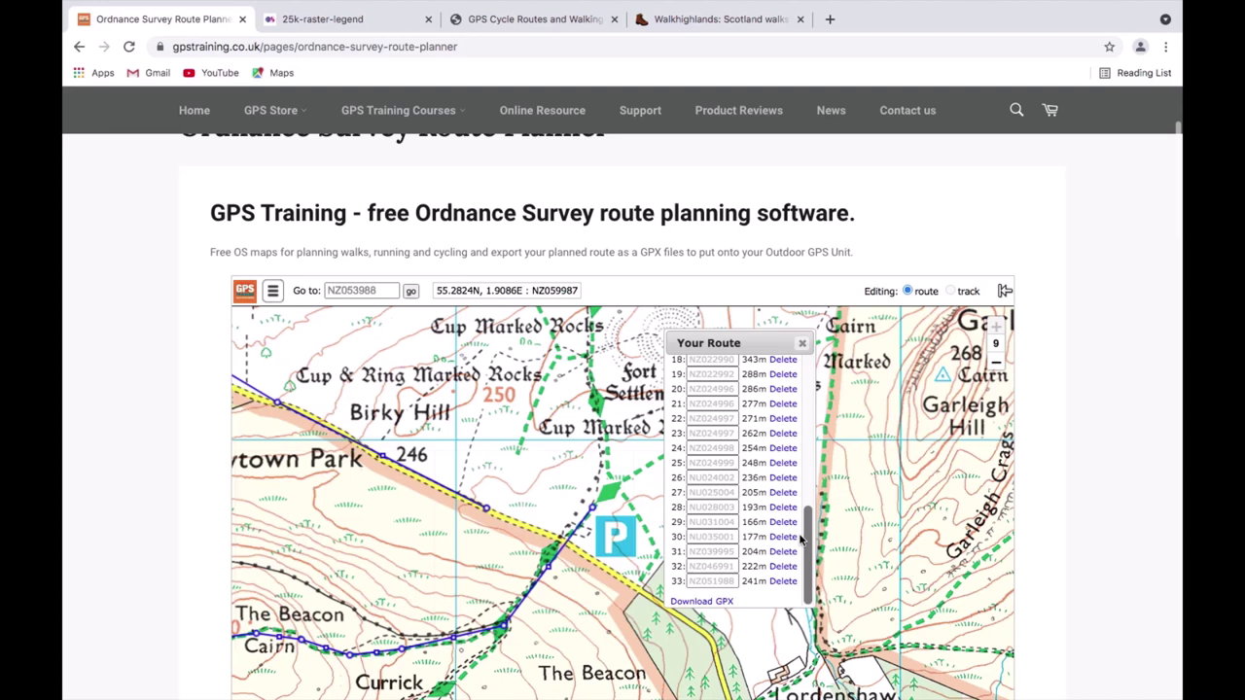
{"action": "left_click", "coordinate": [703, 602]}
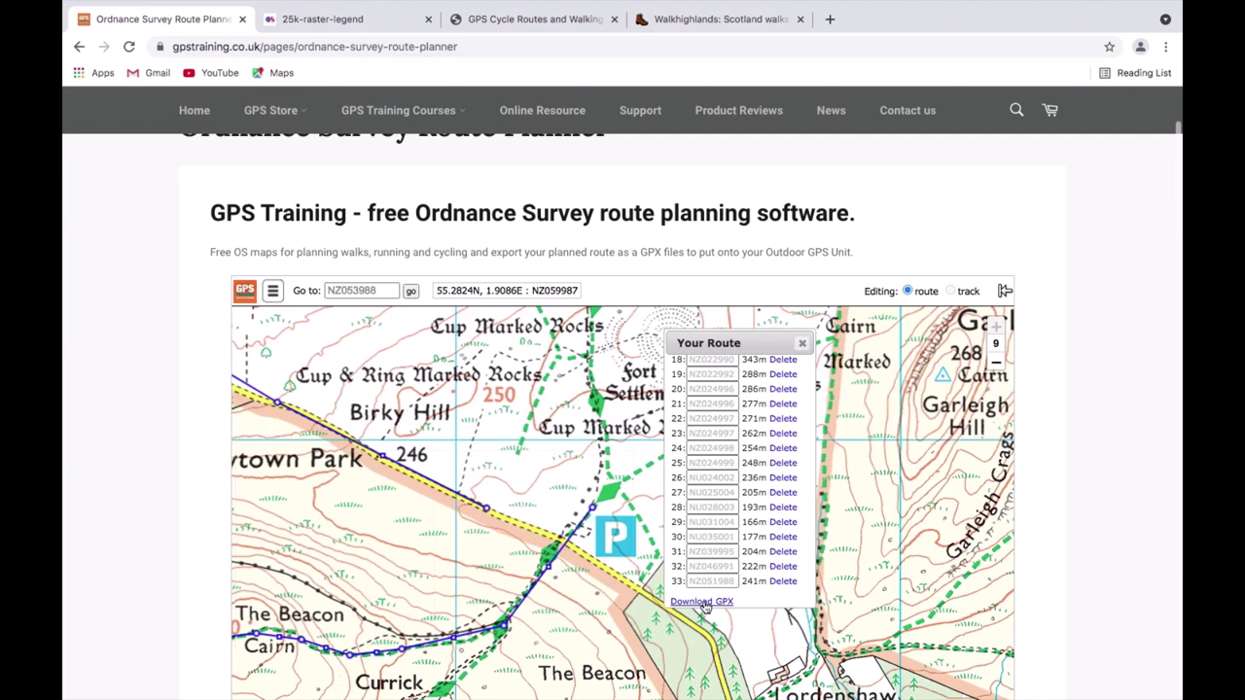
{"action": "left_click", "coordinate": [702, 602]}
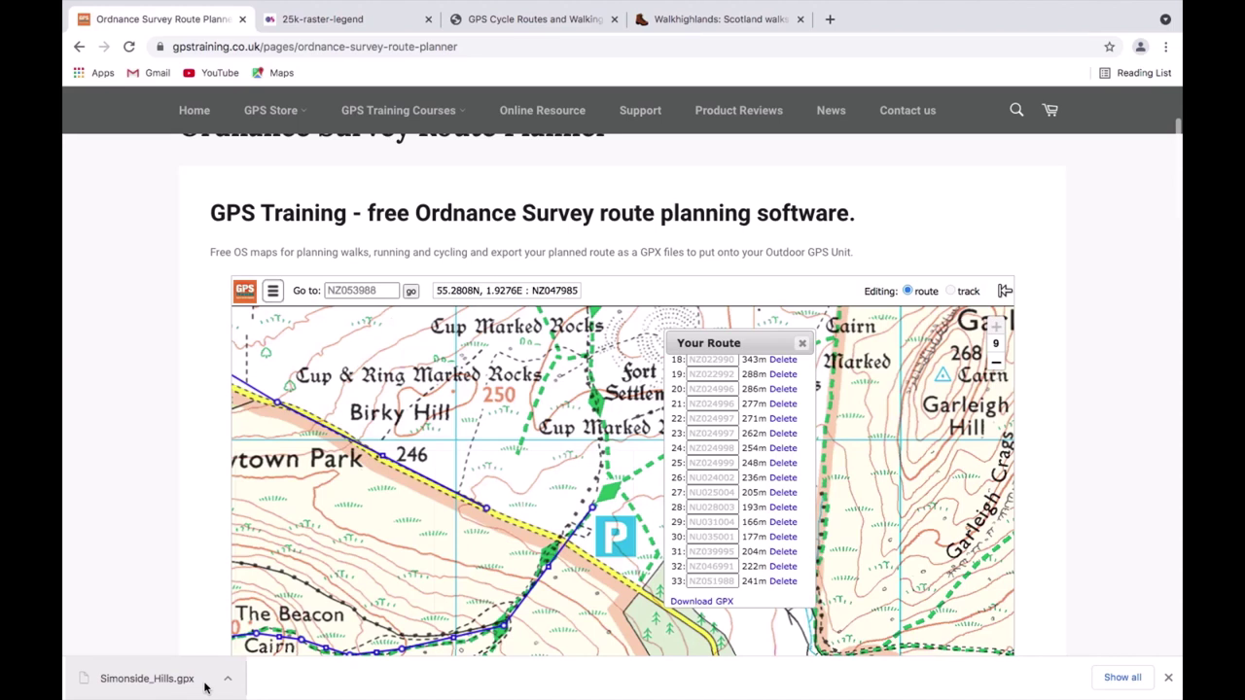
Step: Delete the plotted Simonside Hills route from the map and confirm the deletion
{"action": "left_click", "coordinate": [802, 347]}
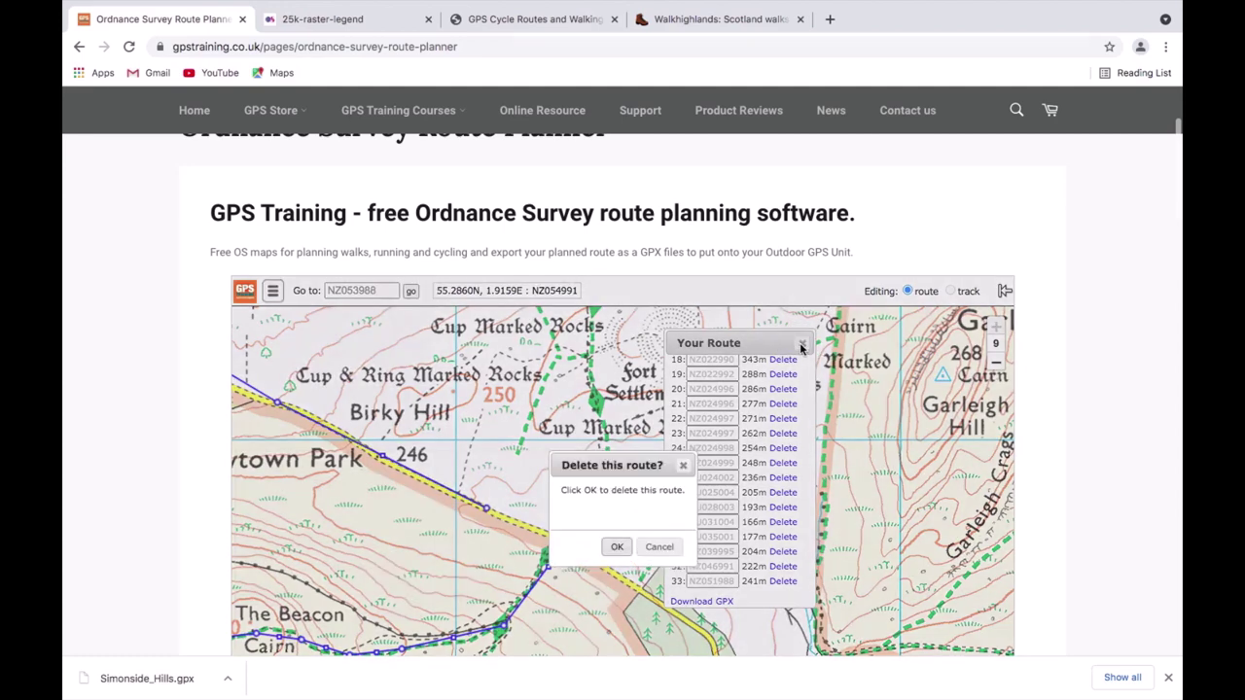
{"action": "left_click", "coordinate": [617, 549]}
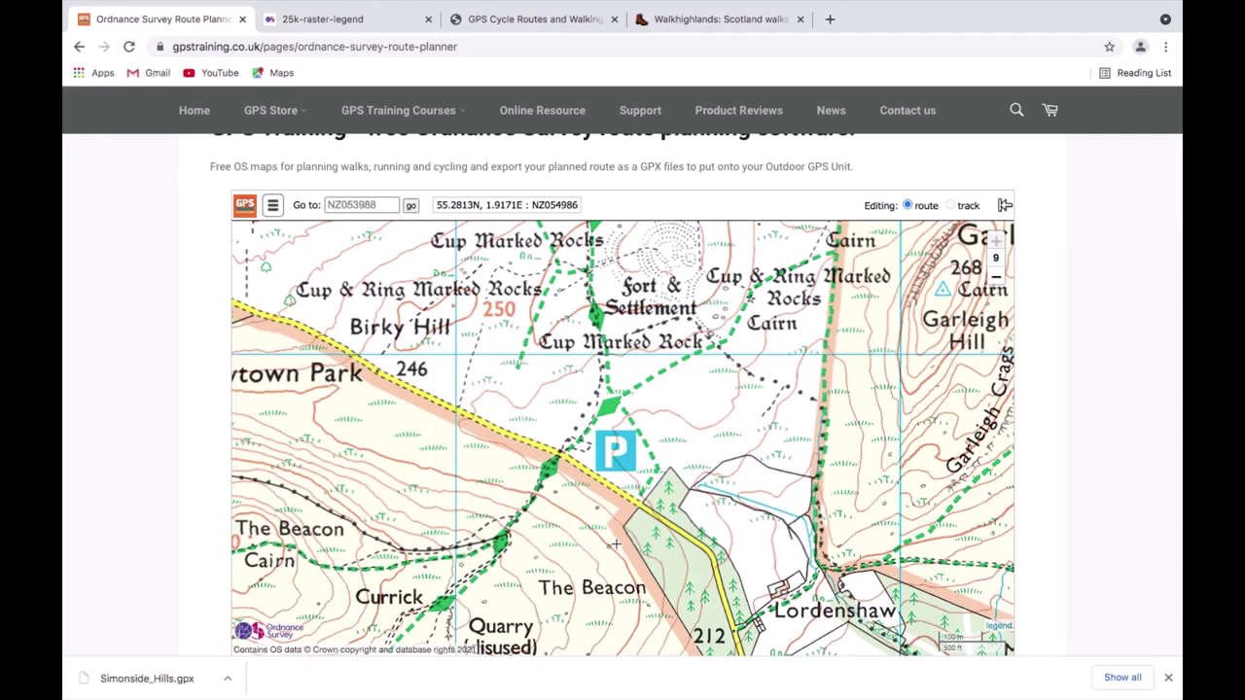